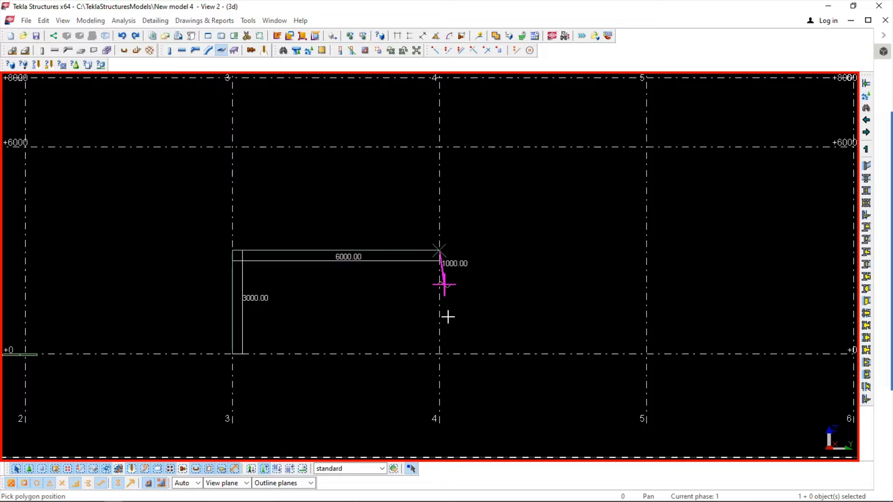
- Finish the 6000 by 3000 mm contour plate between grid lines 3 and 4 with its last corner on grid line 4 at level +0
left_click(440, 355)
middle_click(289, 338)
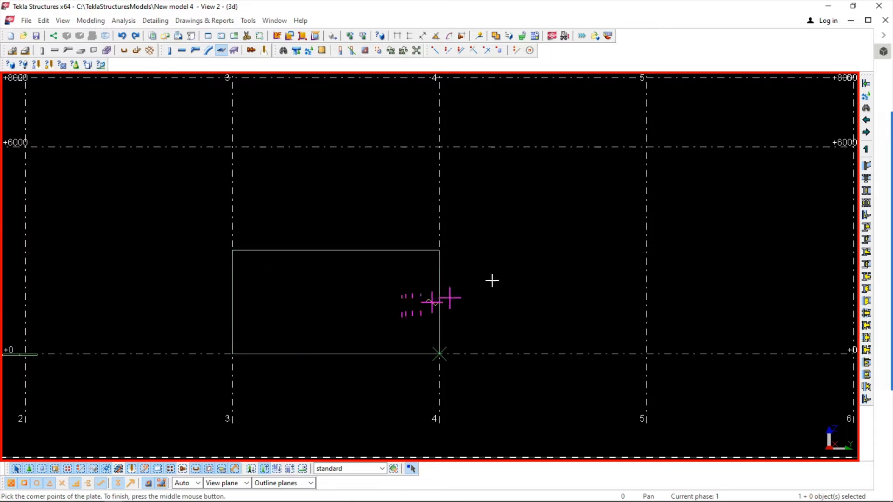
key("Escape")
- Set the contour plate's class to 6, apply the change and redraw the view
scroll(347, 256, "up", 2)
double_click(345, 247)
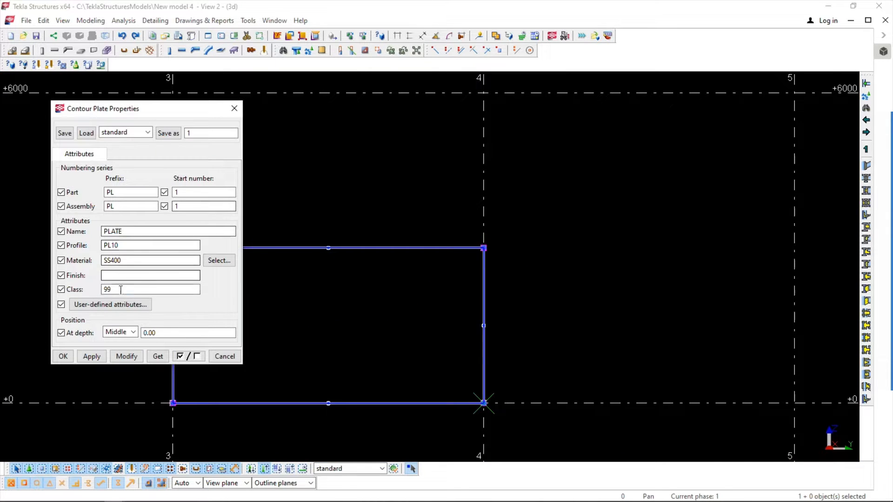
left_click_drag(119, 289, 68, 286)
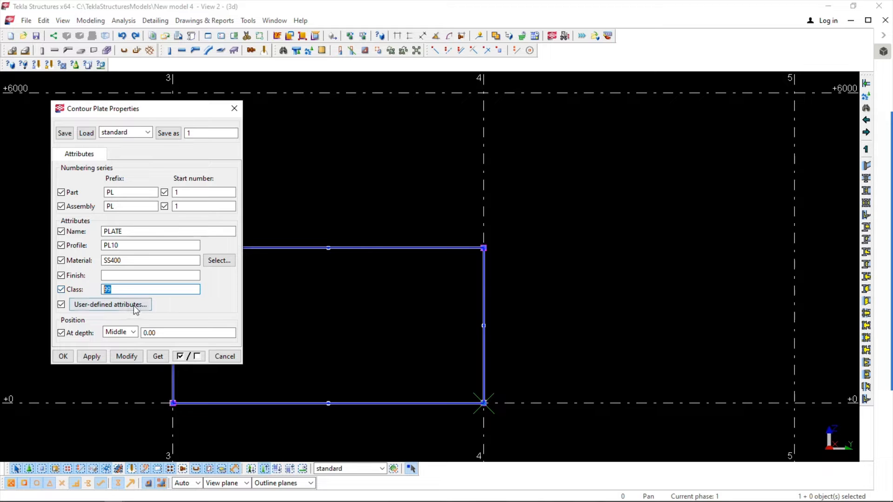
left_click(127, 357)
left_click(67, 358)
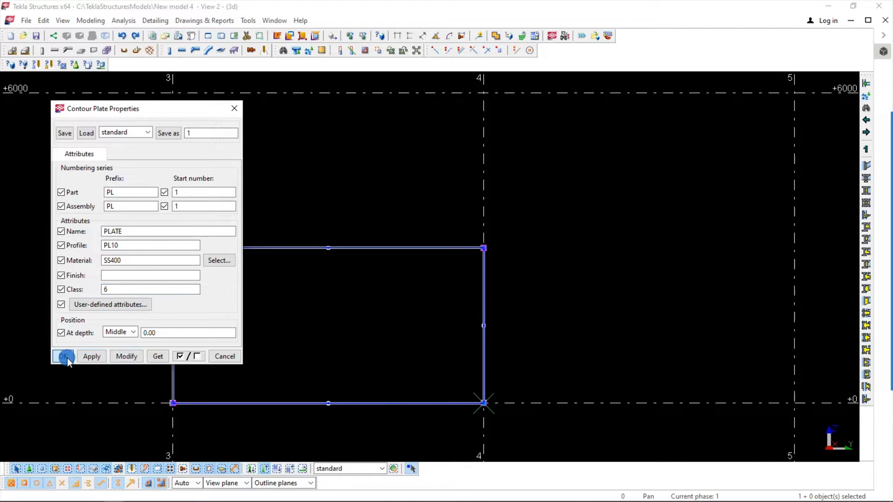
middle_click_drag(329, 300, 372, 221)
left_click(363, 128)
scroll(558, 195, "up", 2)
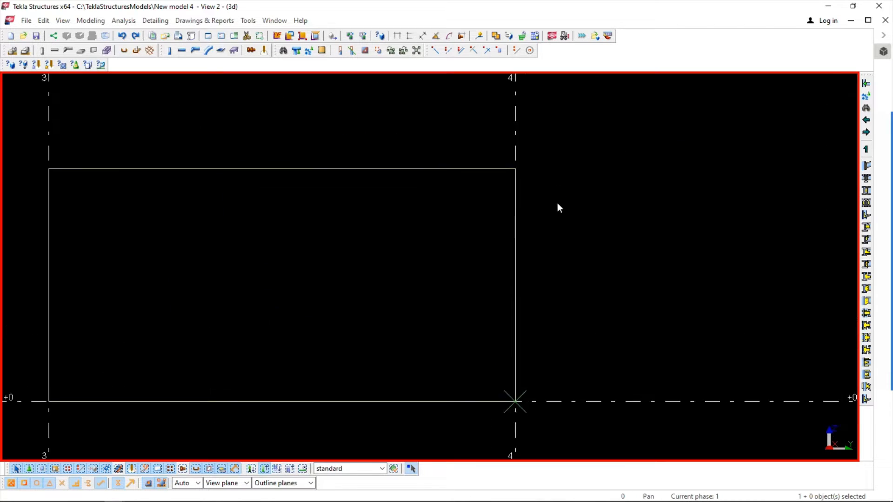
right_click(591, 189)
left_click(624, 253)
middle_click_drag(604, 221, 597, 218)
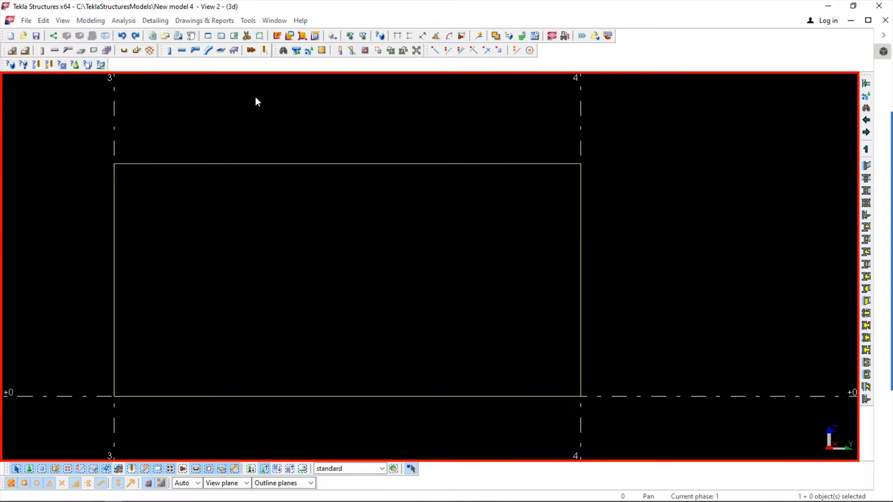
- Cut a six-cornered polygon opening through the middle of the plate, with sides of about 1100 to 1800 mm
left_click(365, 50)
left_click(313, 164)
left_click(188, 261)
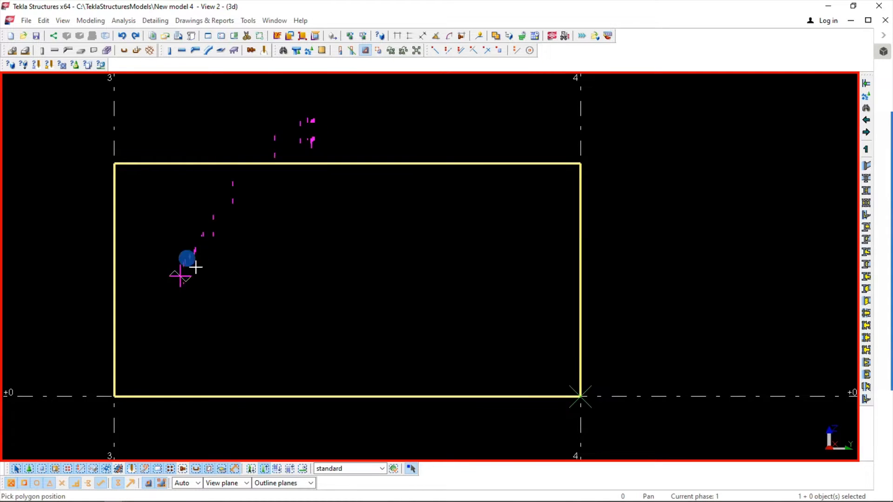
left_click(270, 216)
left_click(410, 221)
left_click(474, 288)
left_click(414, 348)
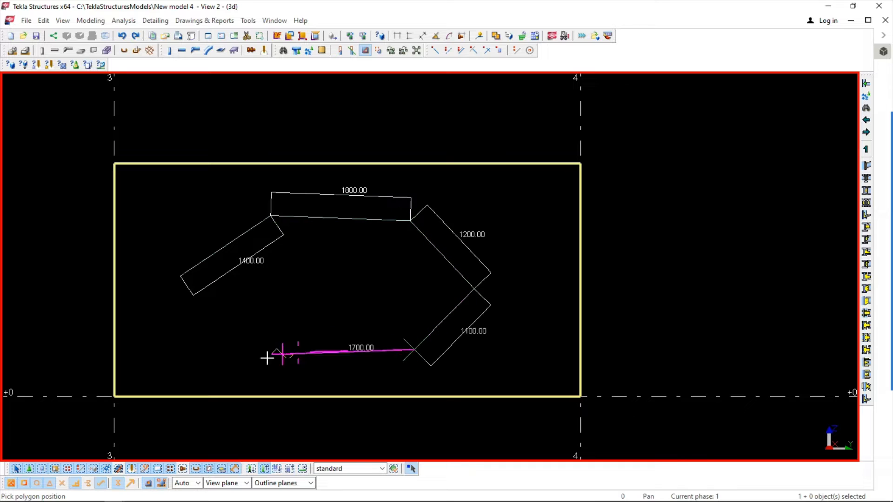
left_click(267, 358)
middle_click(242, 318)
left_click(321, 285)
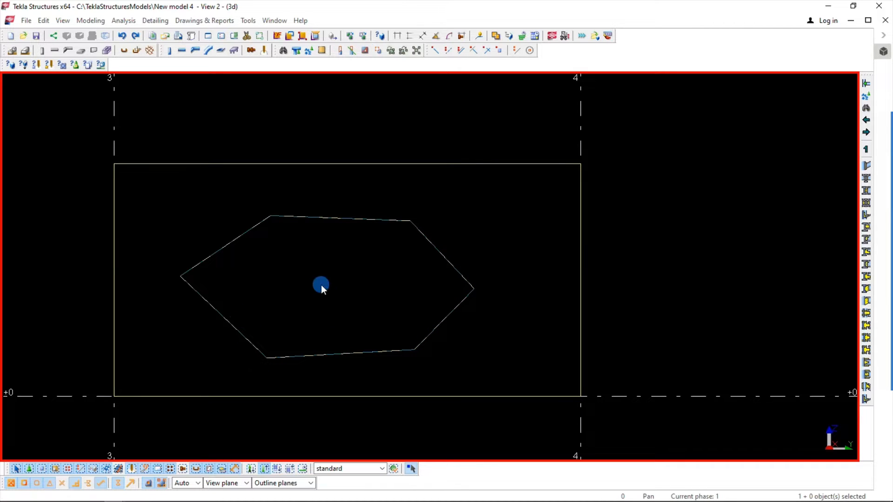
- Select the hexagonal cut and examine the opening in the plate from several angles in View 1 - 3d
left_click(300, 222)
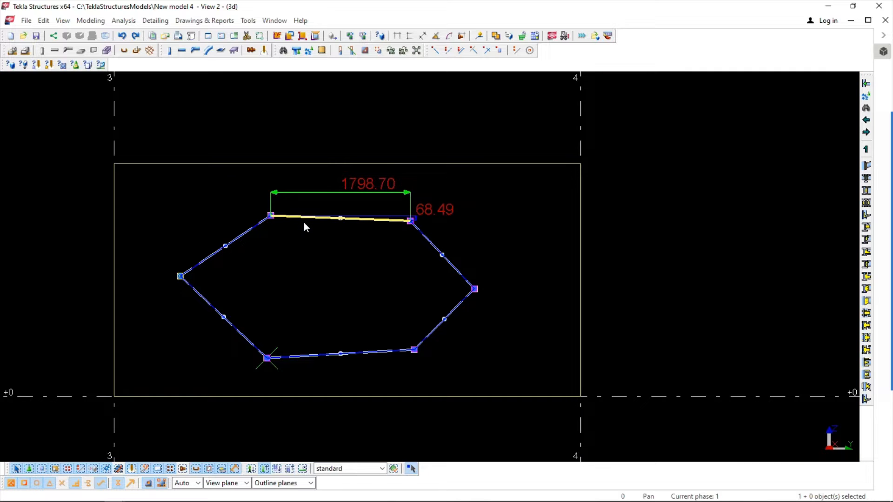
left_click(274, 21)
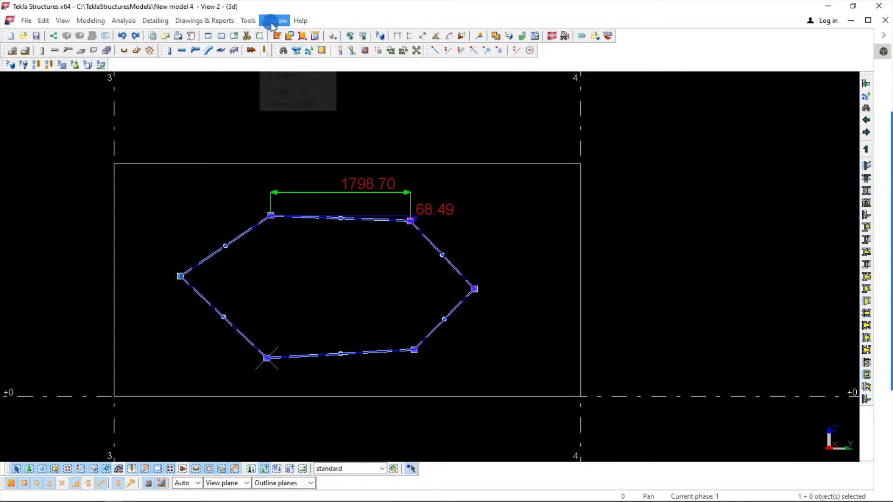
left_click(288, 92)
middle_click_drag(426, 304, 378, 318)
scroll(371, 316, "up", 5)
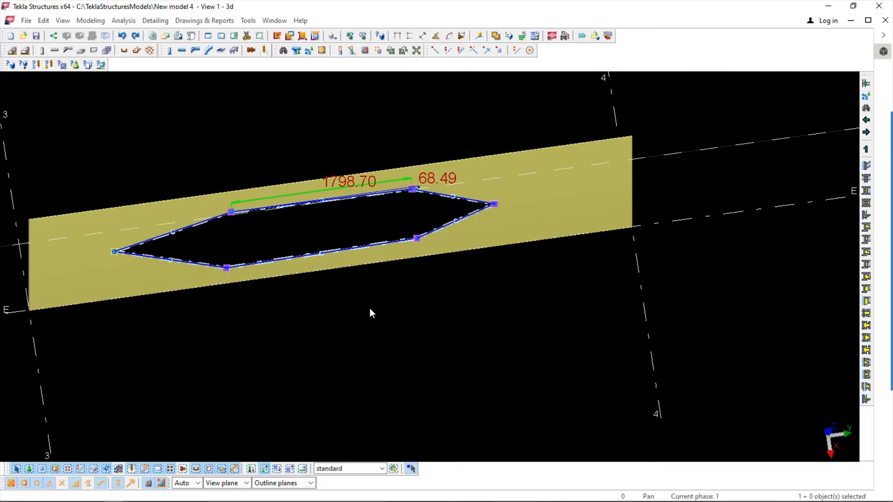
key("v")
left_click(349, 254)
middle_click_drag(336, 261, 353, 239, "ctrl")
left_click(376, 227)
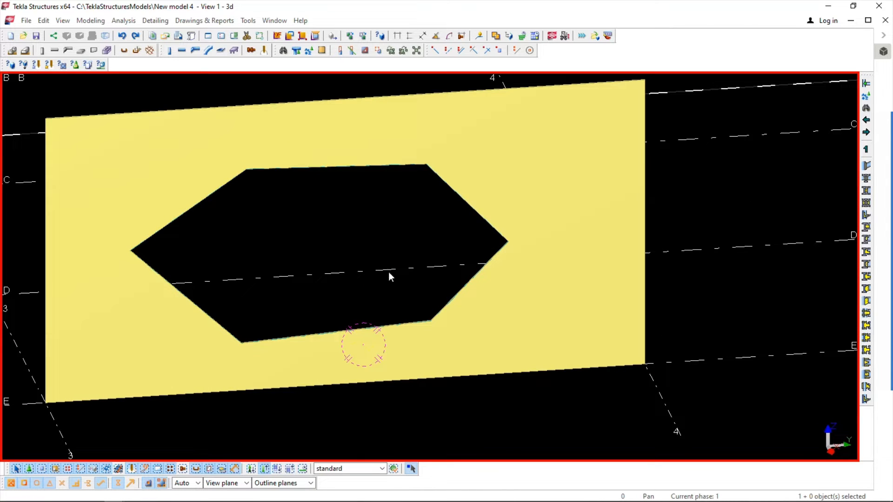
key("v")
left_click(389, 186)
middle_click_drag(389, 186, 379, 188, "ctrl")
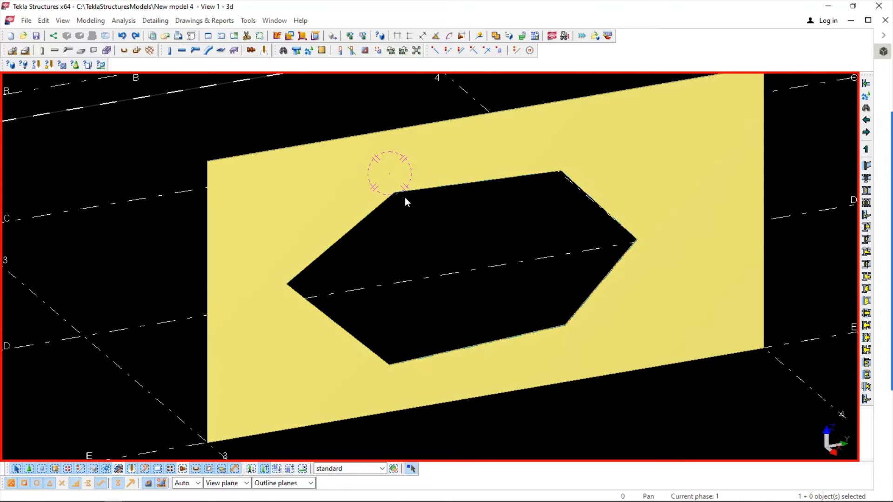
- Delete the hexagonal cut from the plate
left_click(405, 194)
key("Delete")
left_click(241, 105)
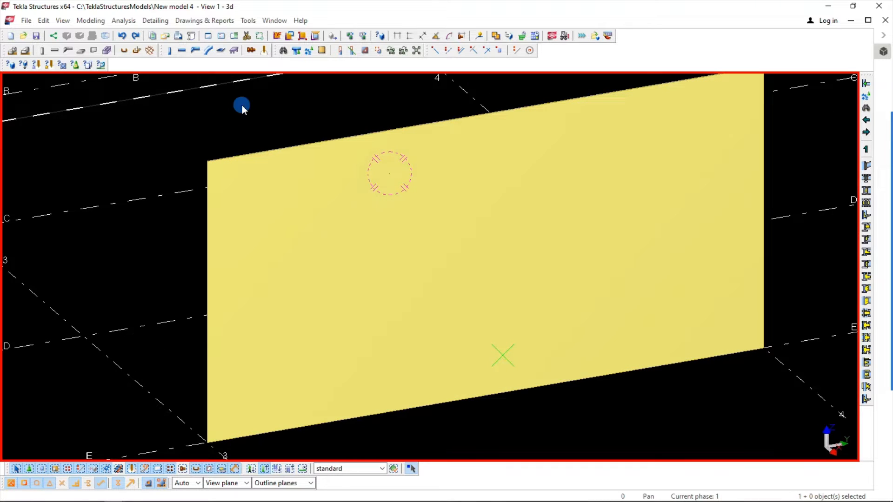
- Make a ten-cornered polygon cut in the plate in View 2, with three upward peaks and sides of about 700 to 2500 mm
left_click(220, 23)
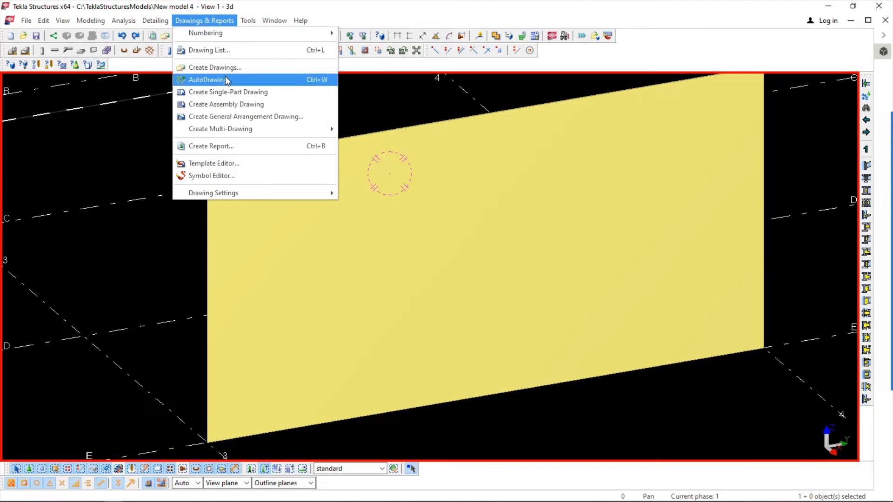
left_click(278, 22)
left_click(282, 101)
left_click(363, 220)
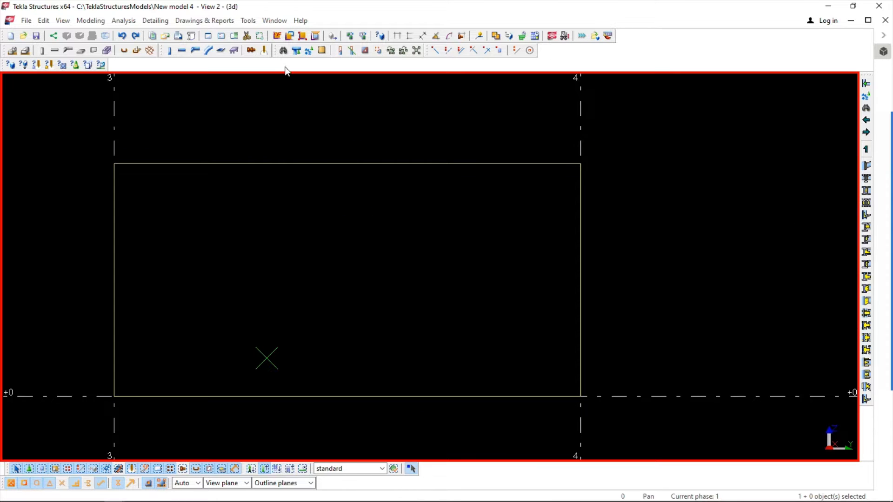
left_click(363, 55)
left_click(343, 163)
left_click(233, 257)
left_click(259, 209)
left_click(296, 302)
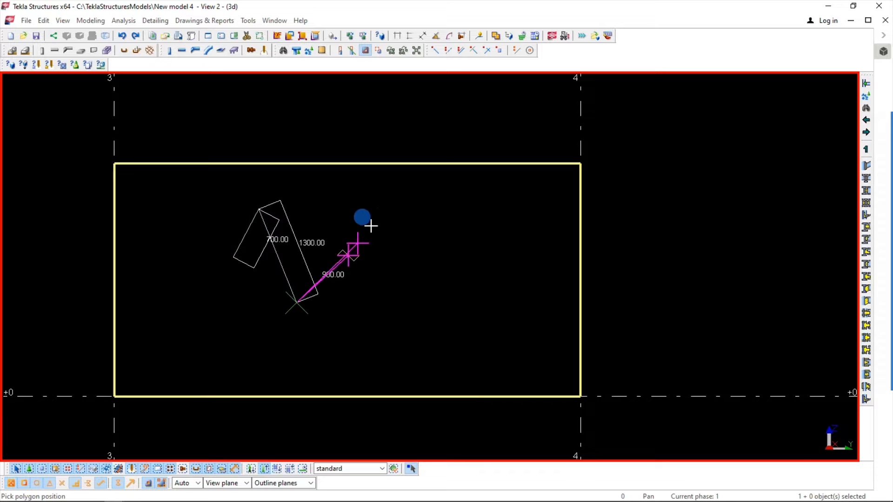
left_click(372, 226)
left_click(437, 310)
left_click(524, 248)
left_click(531, 348)
left_click(339, 372)
left_click(169, 356)
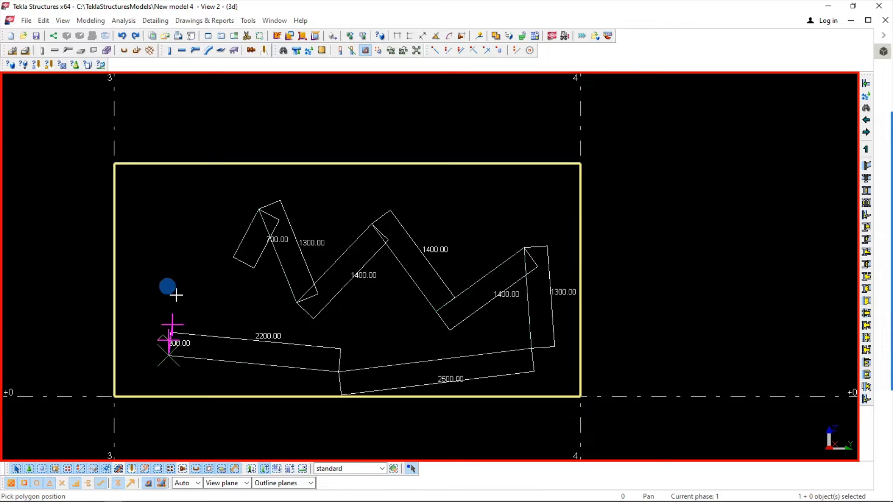
left_click(175, 270)
middle_click(176, 269)
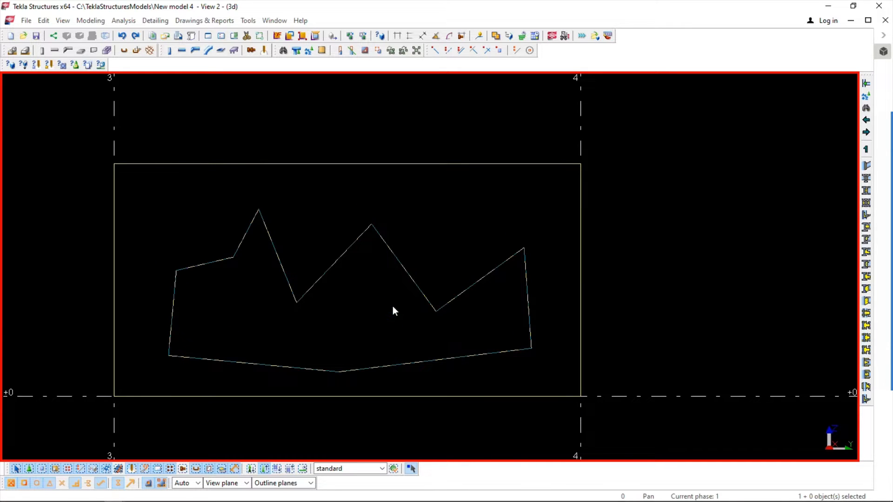
- Delete the three-peaked polygon cut and undo the deletion
left_click(329, 274)
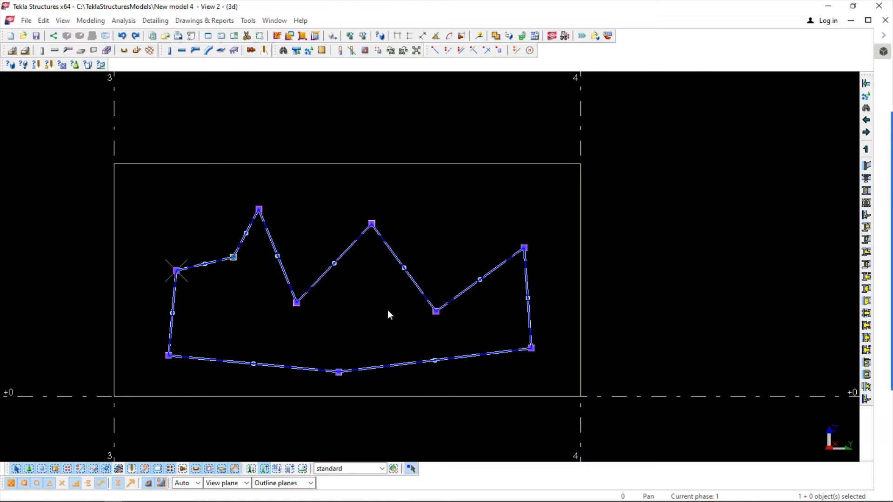
key("Delete")
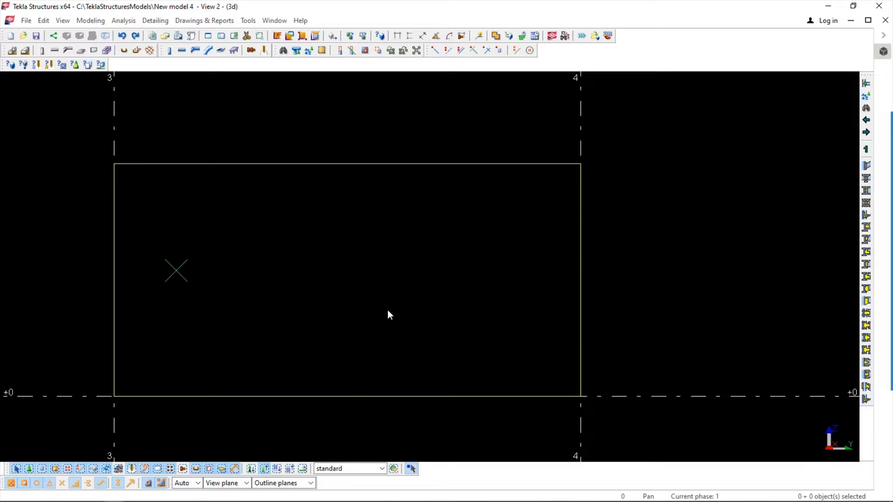
key("ctrl+z")
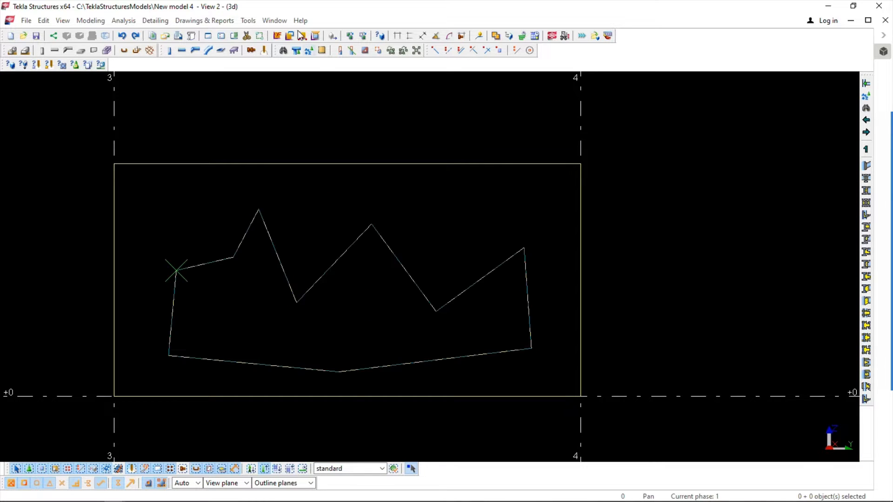
- Check the three-peaked opening in View 1 - 3d and delete its cut from the plate
left_click(274, 21)
left_click(295, 90)
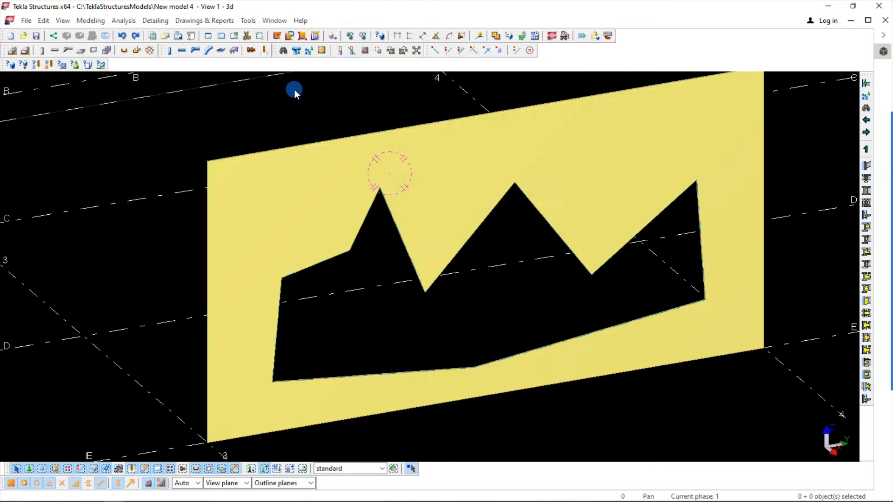
left_click(501, 204)
key("Delete")
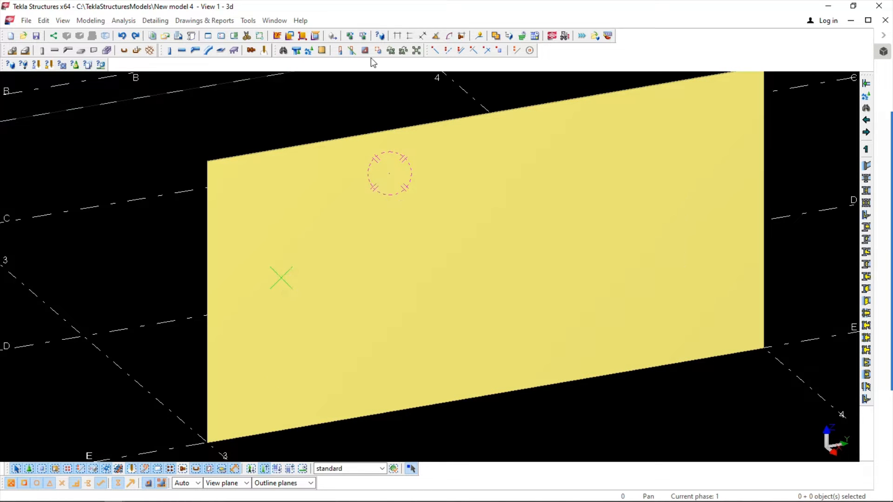
- Make an irregular twelve-cornered polygon cut inside the plate in View 2, with sides of about 500 to 1800 mm
left_click(282, 21)
left_click(291, 104)
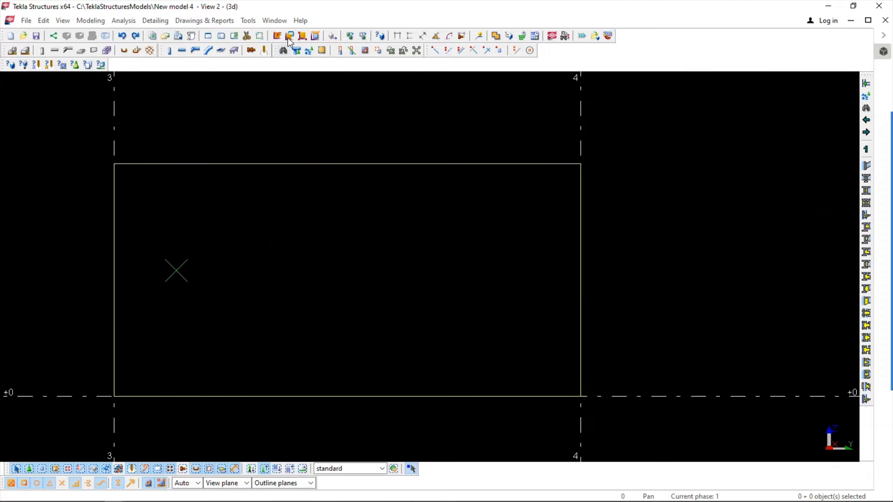
left_click(365, 51)
left_click(343, 164)
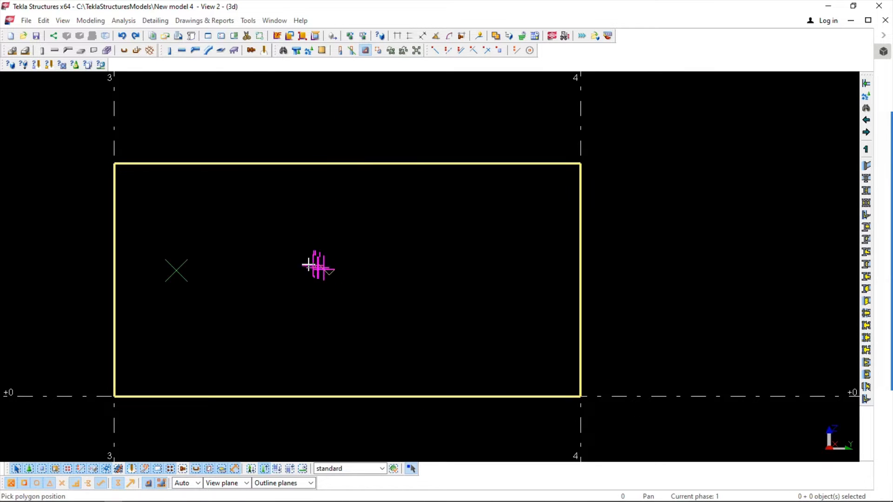
left_click(260, 262)
left_click(296, 221)
left_click(423, 251)
left_click(448, 202)
left_click(498, 279)
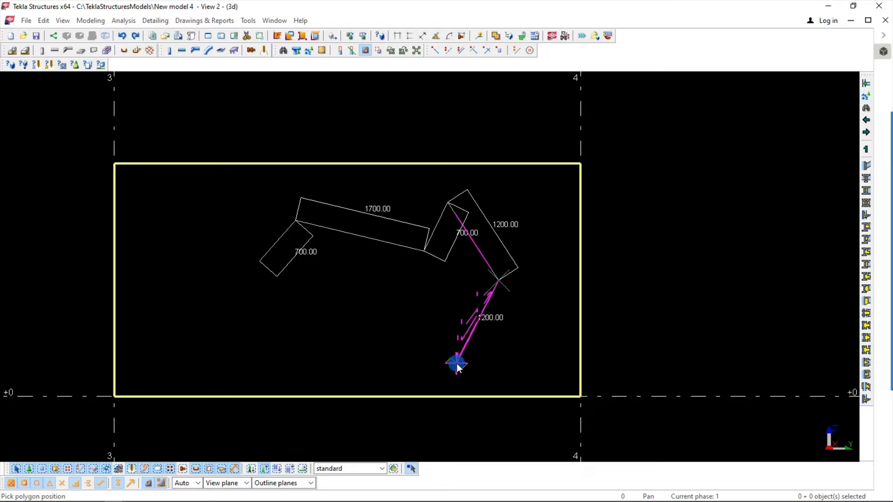
left_click(457, 363)
left_click(334, 296)
left_click(275, 357)
left_click(190, 345)
left_click(152, 269)
left_click(189, 200)
left_click(226, 193)
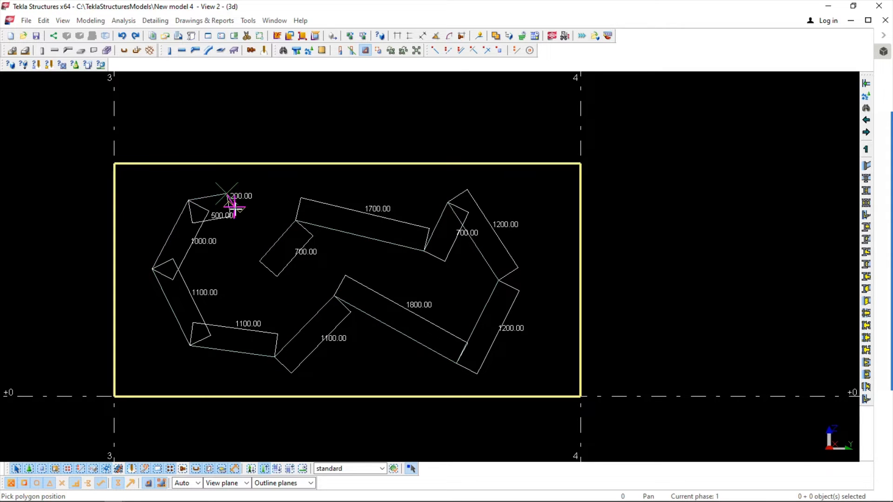
middle_click(234, 207)
- Check the twelve-cornered opening in View 1 - 3d and delete its cut from the plate
left_click(275, 21)
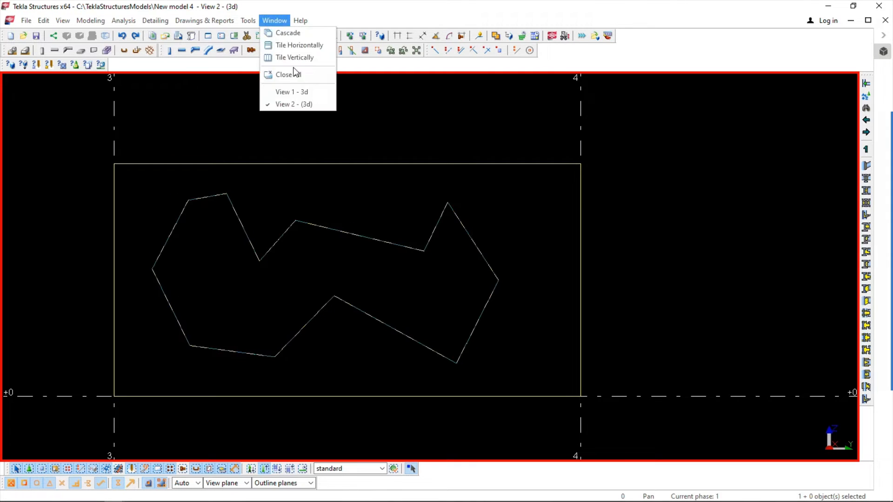
left_click(295, 91)
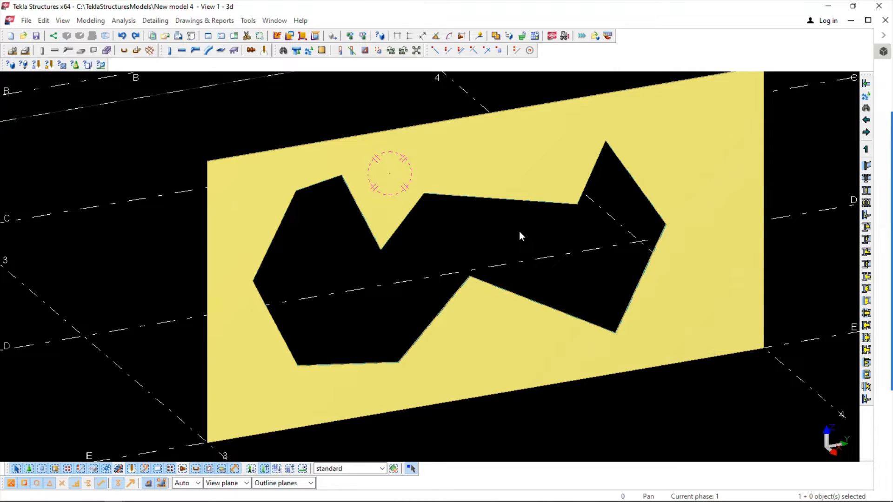
middle_click_drag(518, 233, 458, 239)
left_click(437, 212)
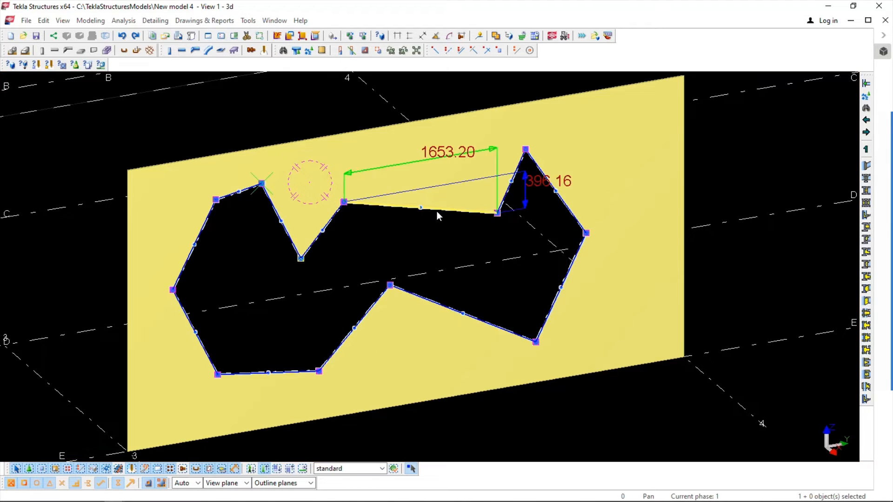
key("Delete")
- Return to View 2 of the uncut plate and redraw the view
left_click(275, 21)
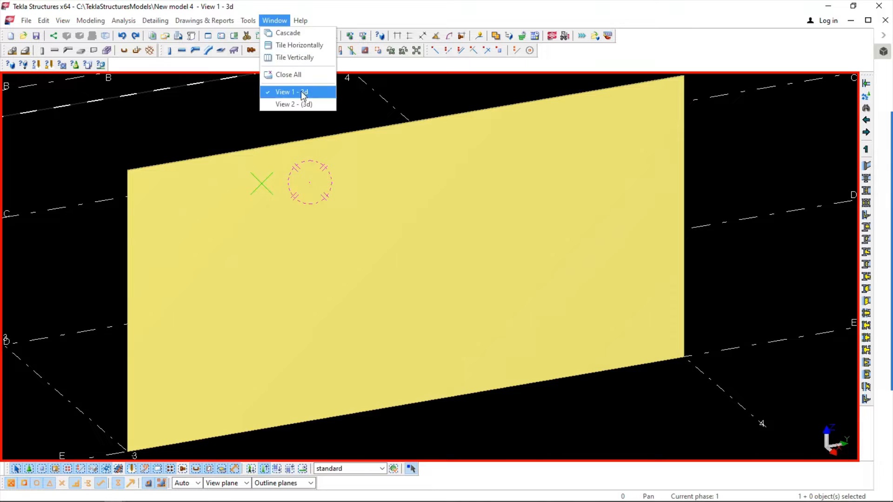
left_click(298, 104)
right_click(317, 103)
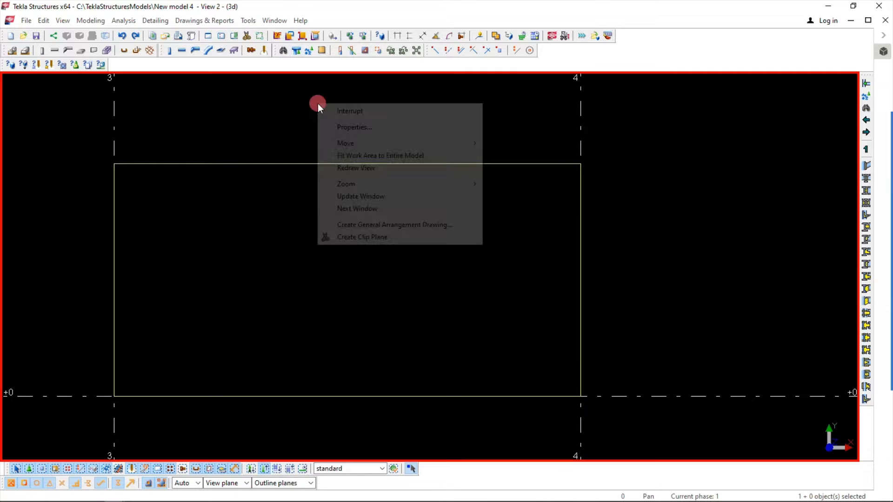
left_click(375, 167)
middle_click_drag(318, 241, 322, 240)
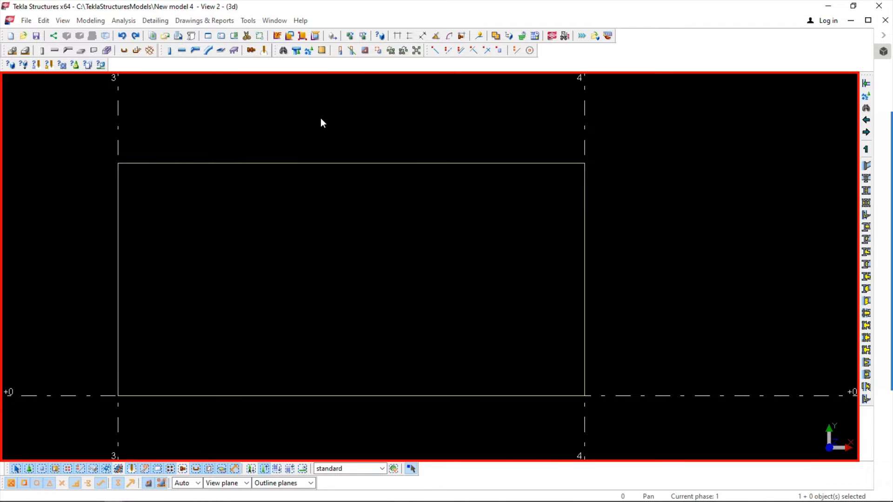
- Try to reshape the plate's upper edge from grid 3 to grid 4 with three new corners, sides about 2700, 2200 and 1000 mm
middle_click_drag(362, 117, 364, 228)
left_click(231, 307)
middle_click_drag(117, 211, 123, 163)
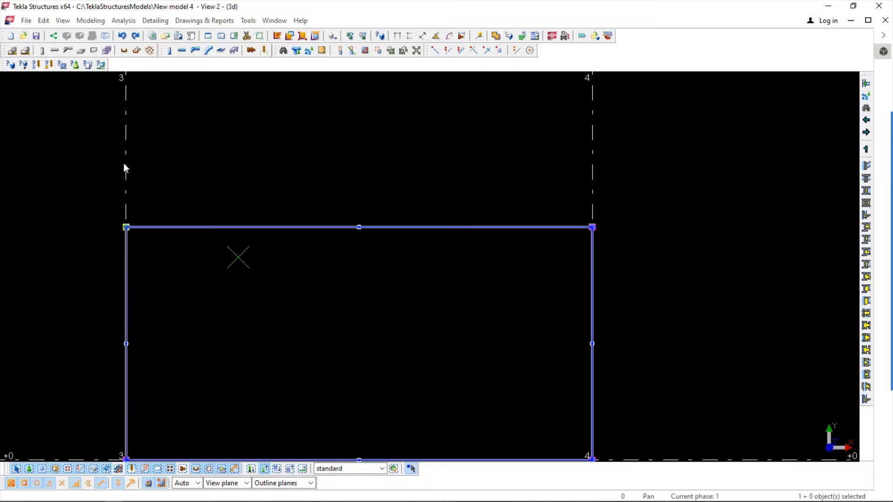
left_click(210, 216)
left_click(155, 21)
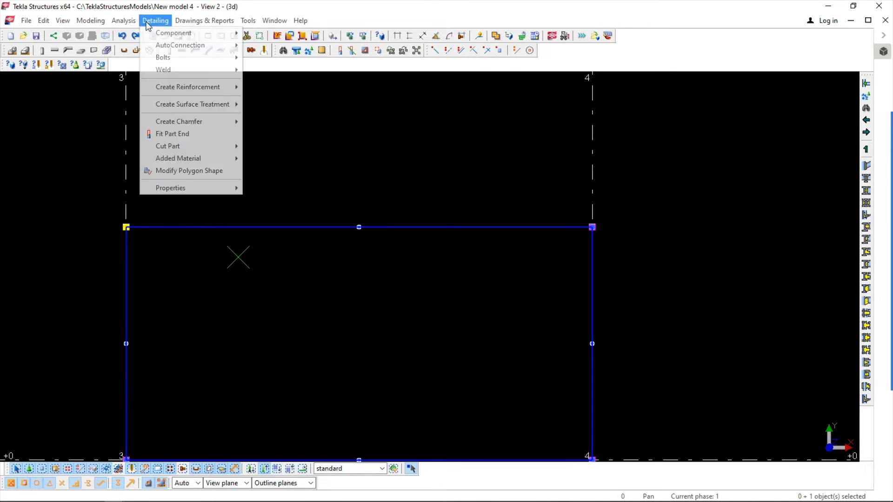
left_click(195, 179)
left_click(126, 227)
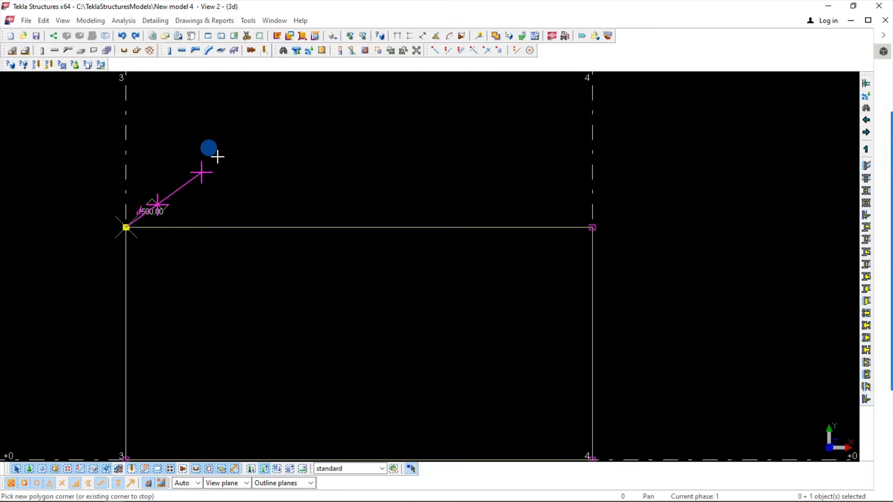
middle_click_drag(209, 149, 194, 233)
left_click(257, 161)
left_click(425, 161)
left_click(464, 230)
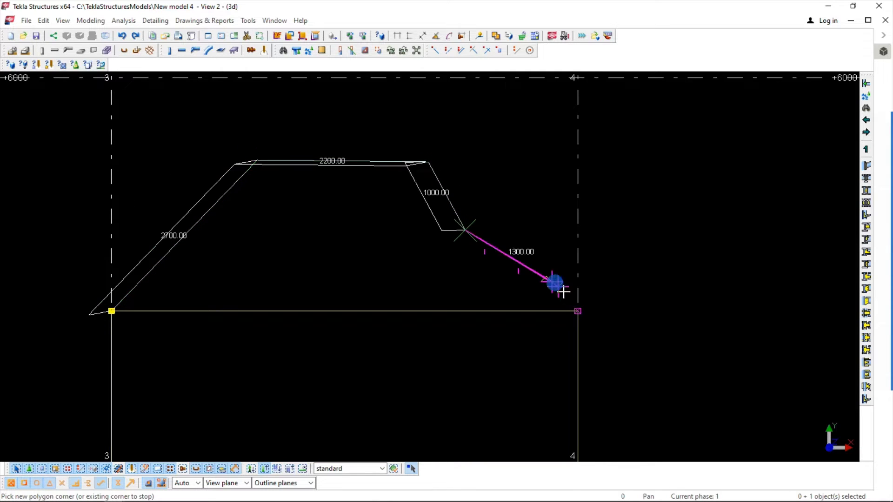
left_click(577, 311)
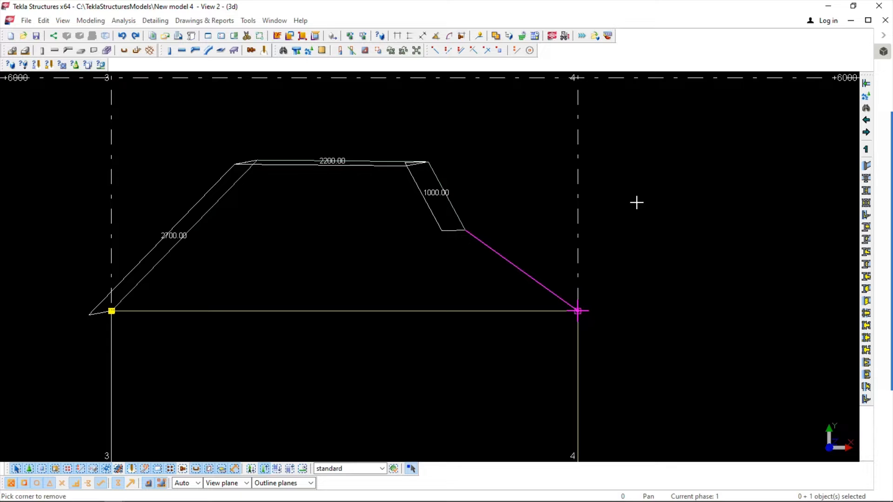
left_click(112, 311)
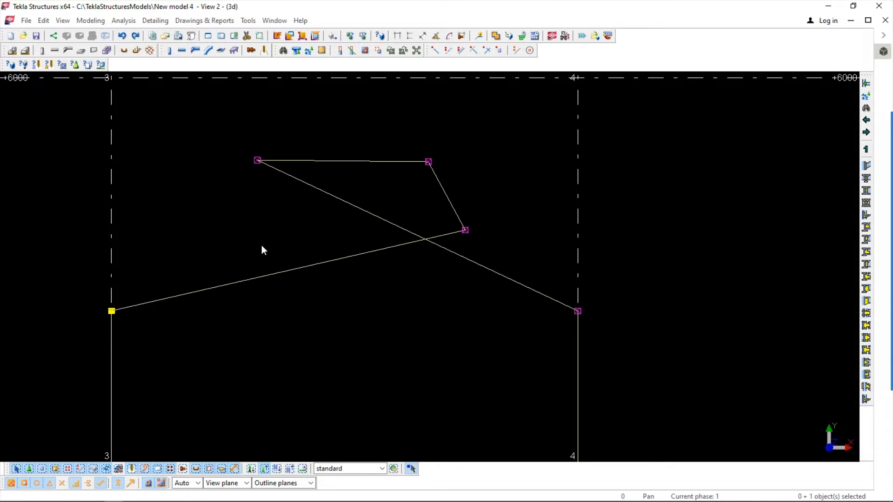
key("Escape")
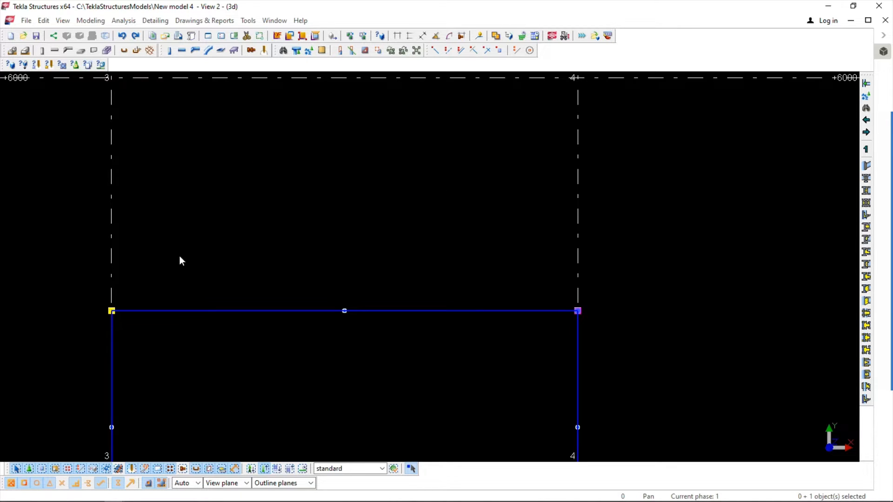
- Try Modify Polygon Shape on the plate's upper edge with three new corners, sides about 1600, 3400 and 3200 mm, starting beyond grid line 3
left_click(153, 21)
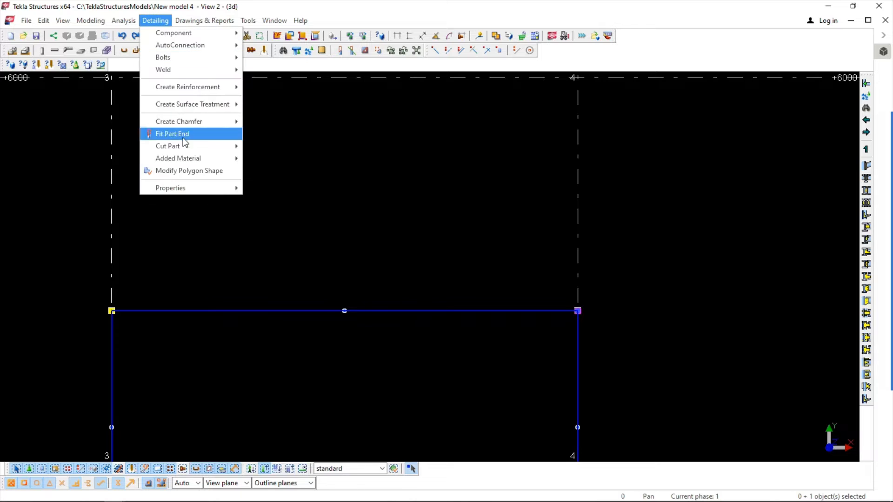
left_click(184, 171)
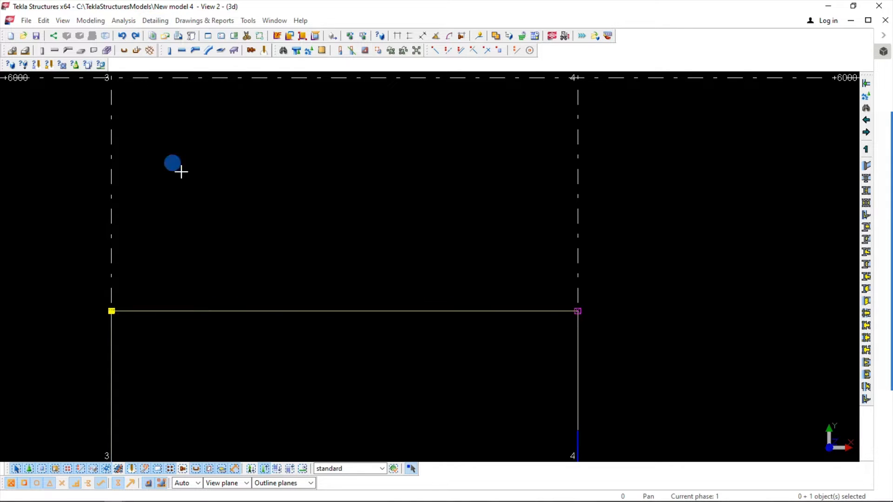
left_click(111, 311)
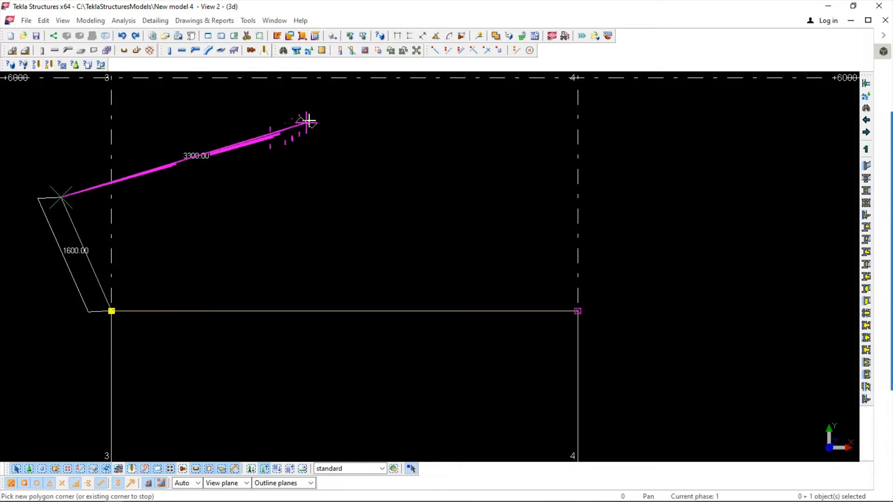
left_click(313, 119)
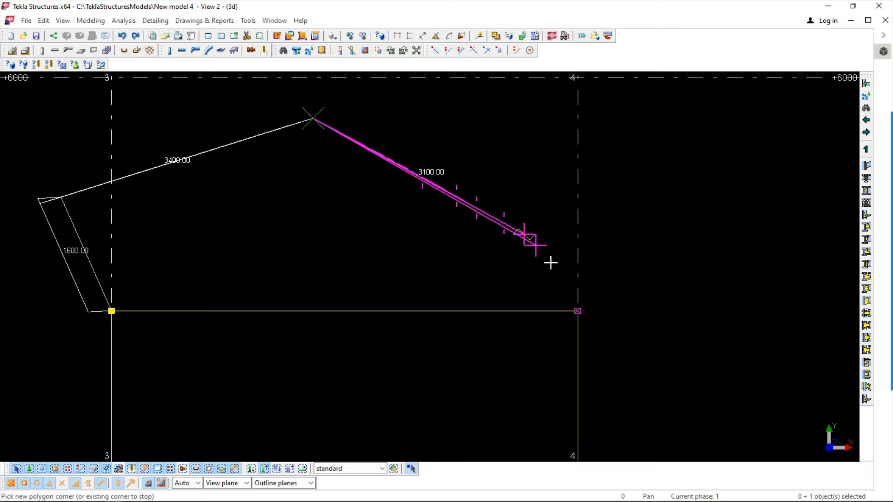
left_click(547, 202)
left_click(577, 310)
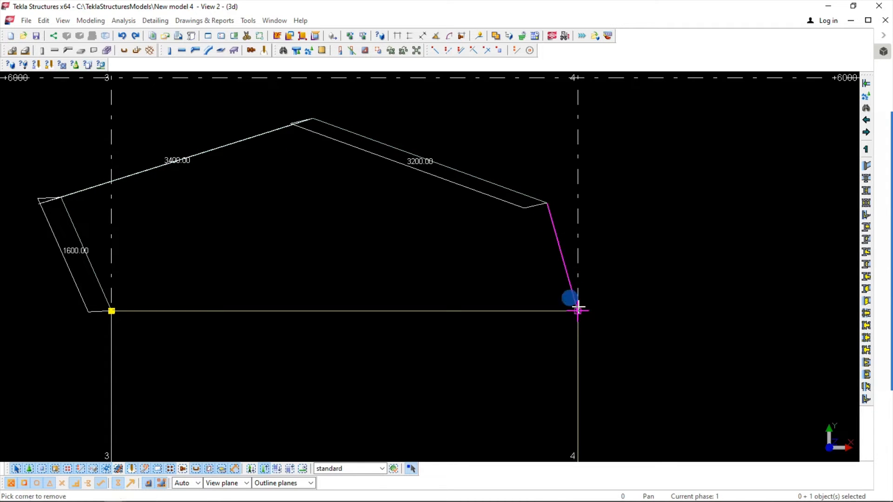
left_click(112, 311)
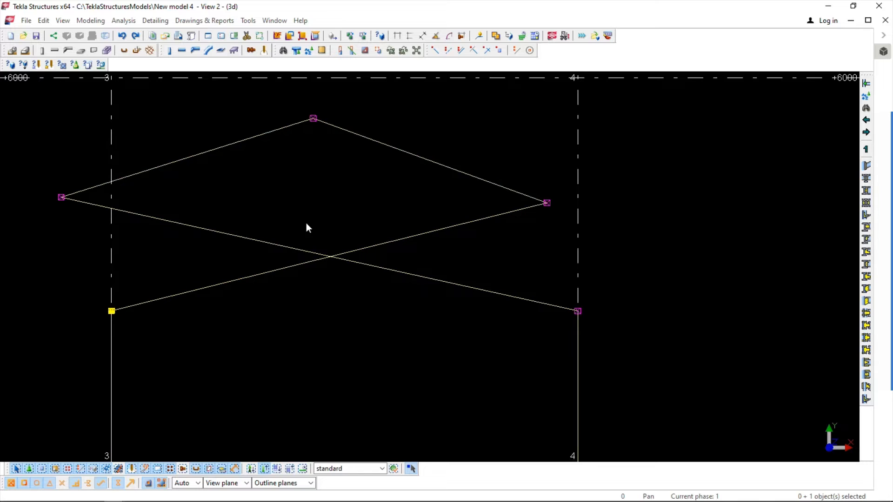
key("ctrl+z")
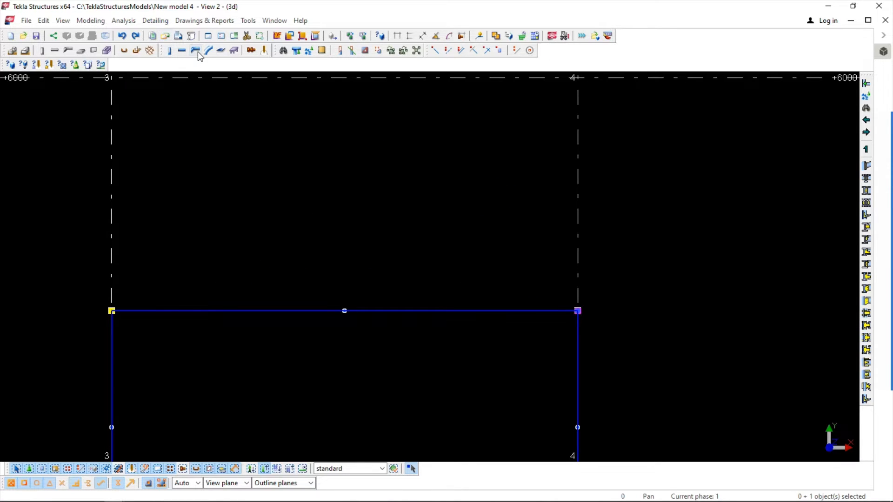
- Modify the plate's upper edge into a single peak between grid lines 3 and 4, the side from grid 3 about 3600 mm long
left_click(155, 21)
left_click(177, 171)
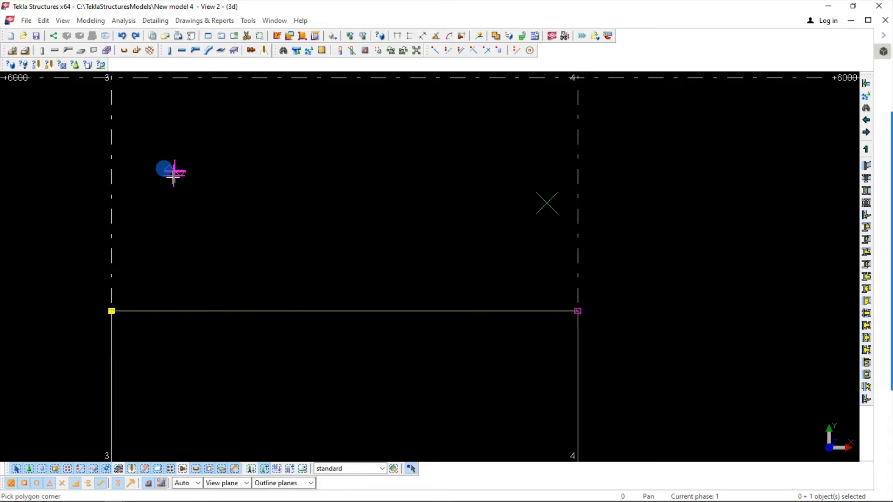
left_click(112, 310)
left_click(396, 220)
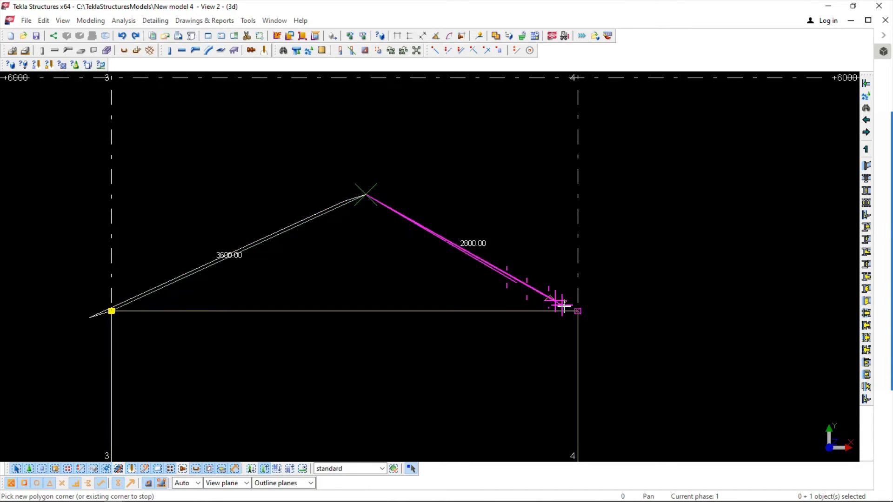
left_click(578, 311)
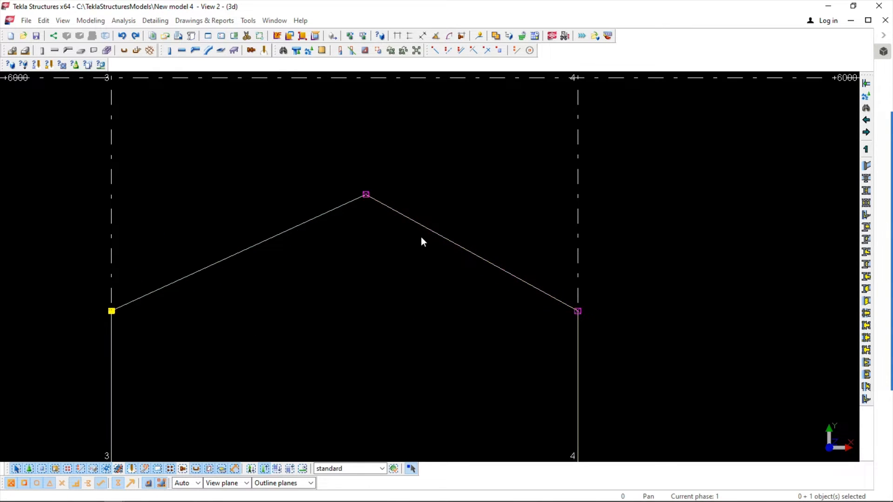
middle_click(427, 255)
scroll(370, 240, "down", 4)
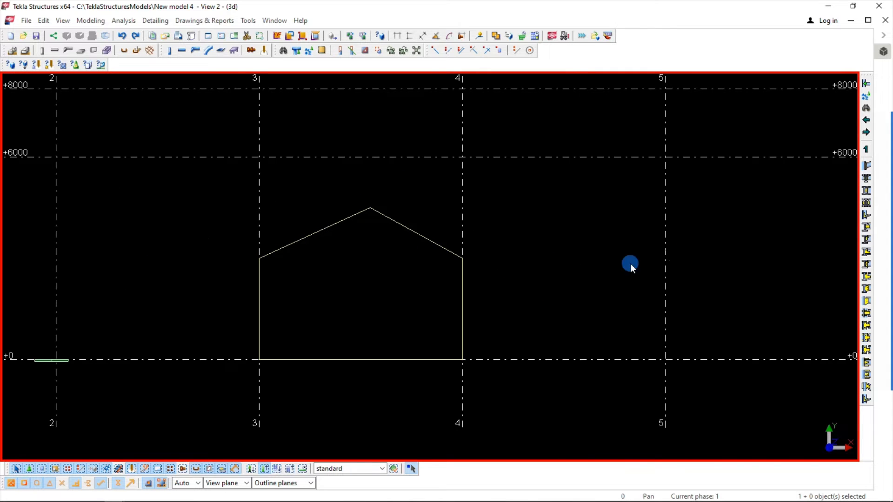
- Examine the plate's peaked shape in View 1 - 3d and return to View 2
left_click(274, 20)
left_click(304, 91)
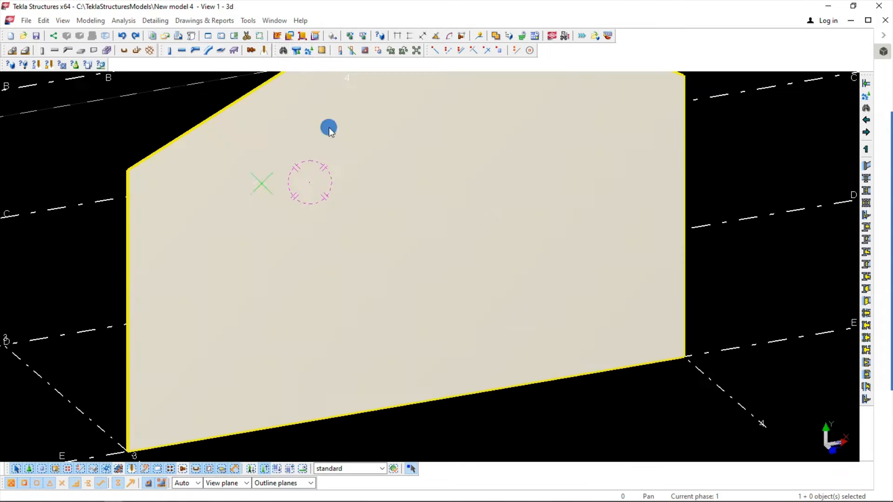
left_click(464, 238)
scroll(496, 187, "down", 4)
scroll(554, 167, "up", 1)
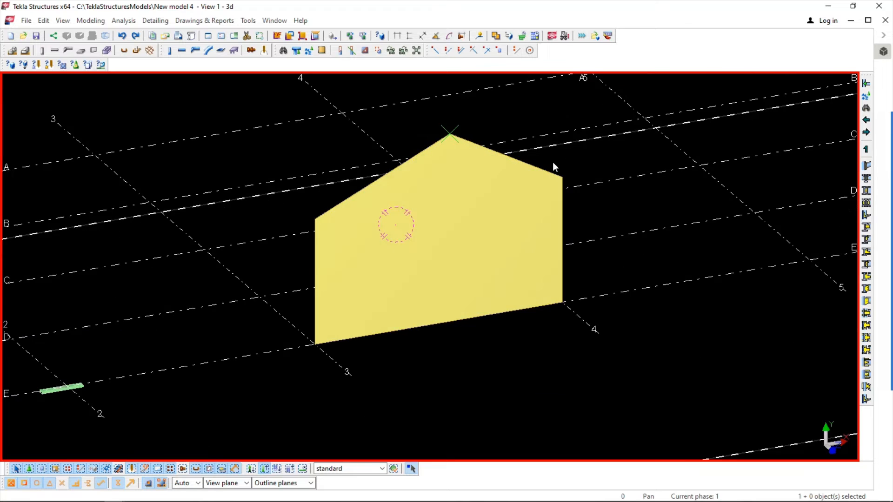
left_click(274, 21)
left_click(292, 109)
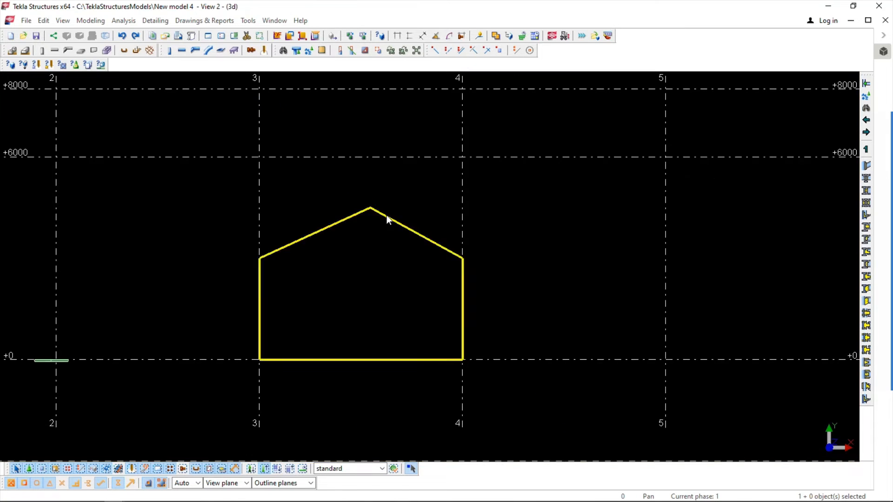
- Remove the peak corner from the plate's polygon between its upper corners on grid lines 3 and 4
left_click(376, 250)
scroll(358, 209, "up", 2)
left_click(378, 204)
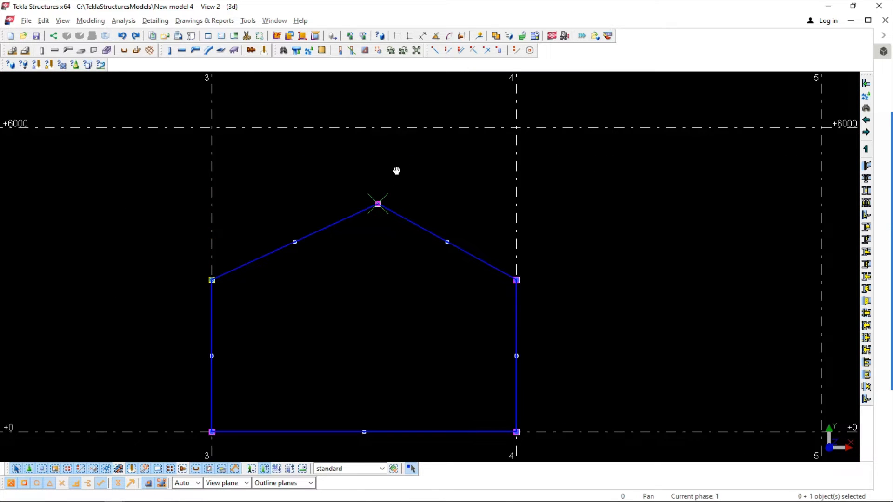
middle_click_drag(396, 171, 404, 154)
left_click(156, 21)
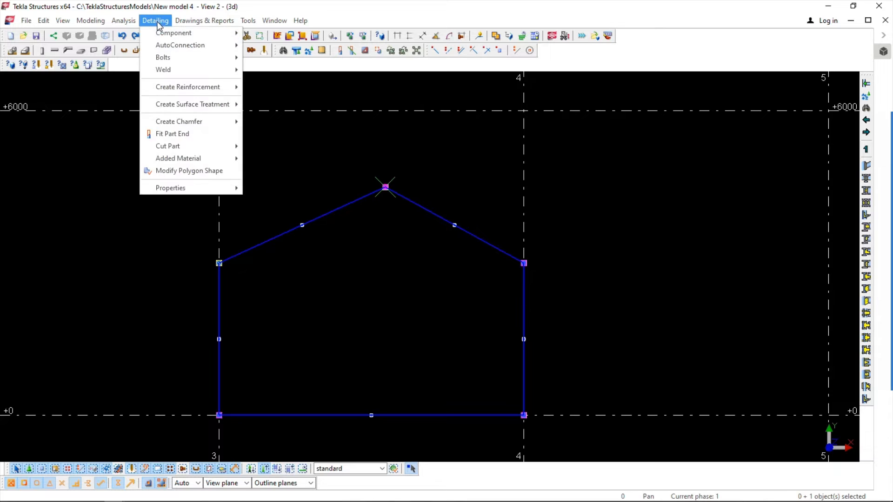
left_click(179, 171)
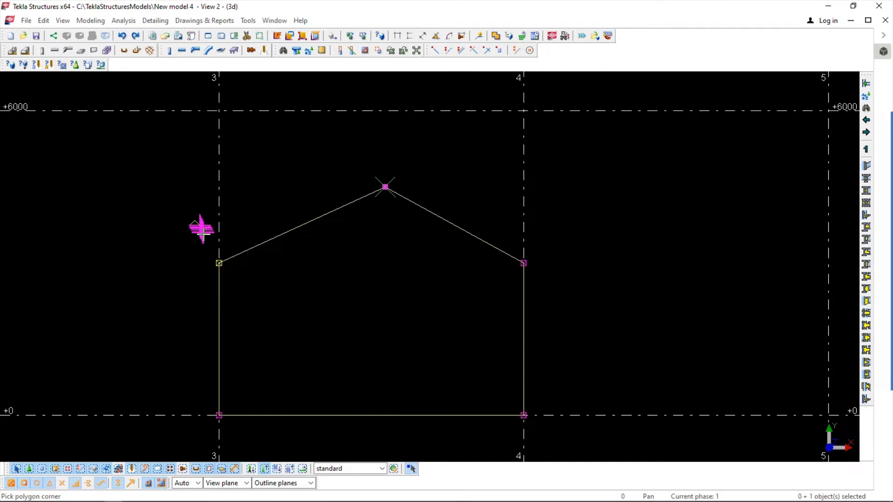
left_click(237, 270)
left_click(524, 263)
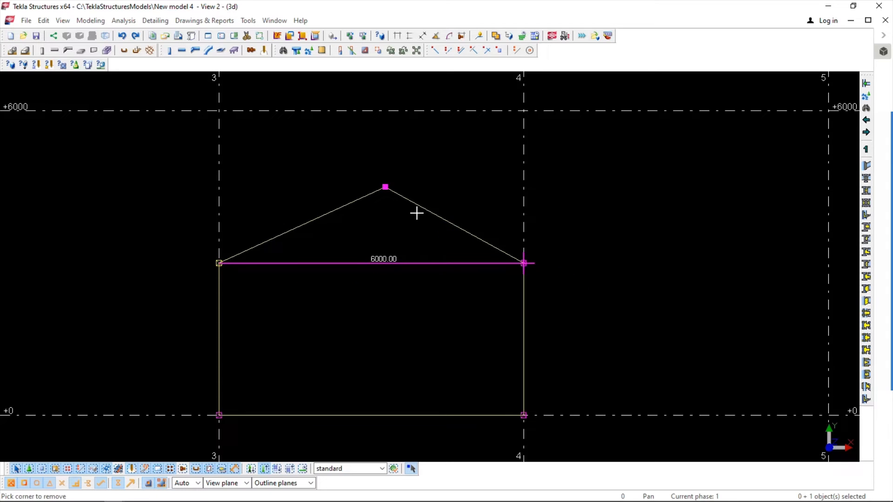
left_click(385, 187)
middle_click_drag(369, 210, 378, 171)
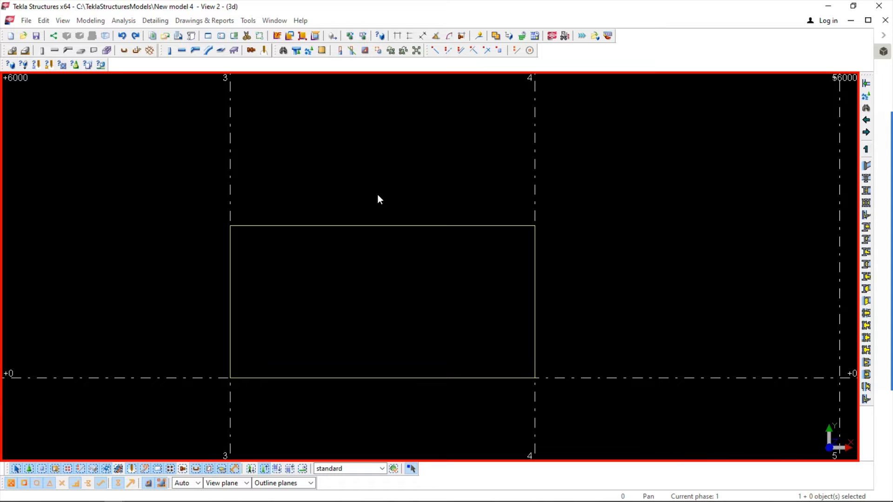
- Modify the plate's polygon from its upper grid 4 corner to grid 3 with one new peak, first side about 3500 mm
left_click(309, 226)
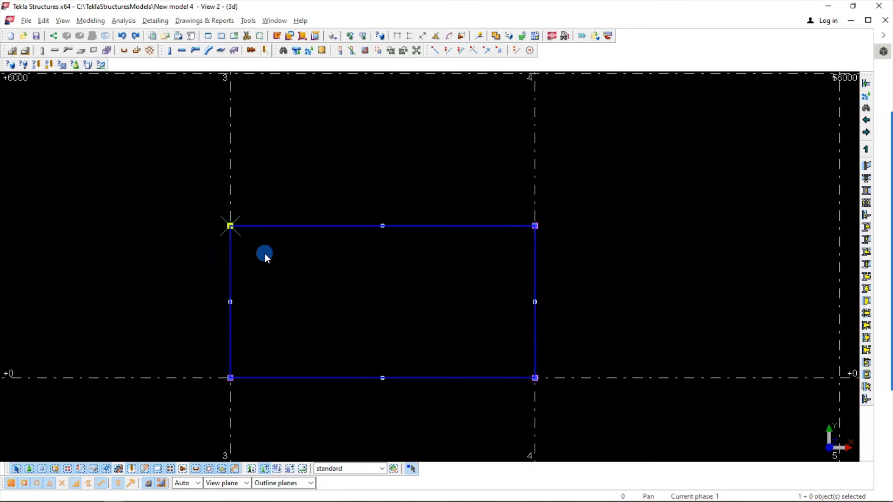
middle_click_drag(261, 138, 305, 125)
left_click(155, 21)
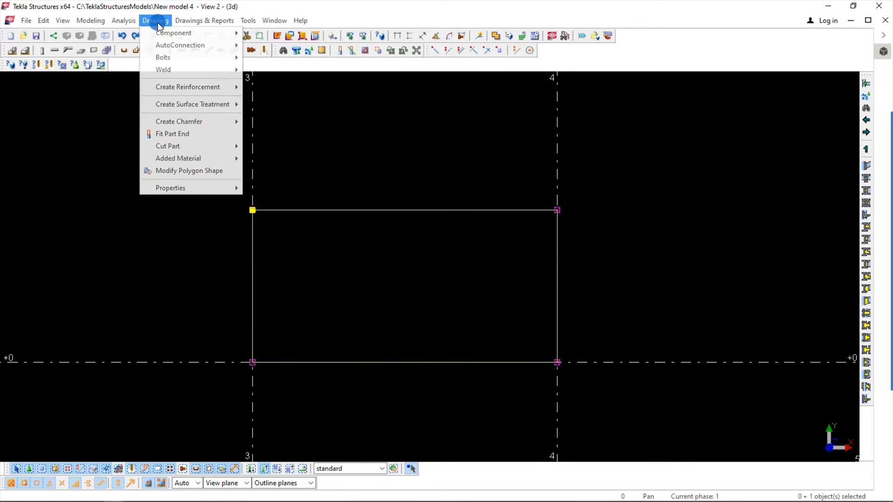
left_click(184, 171)
left_click(254, 213)
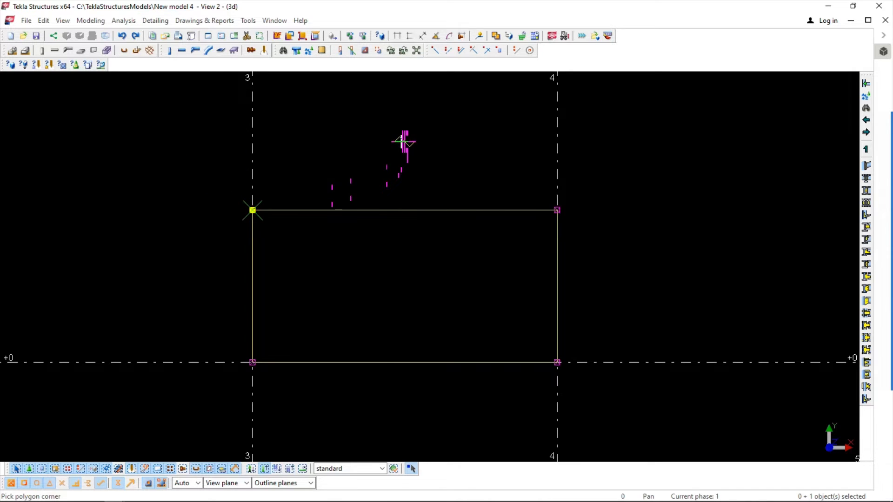
middle_click_drag(403, 142, 373, 209)
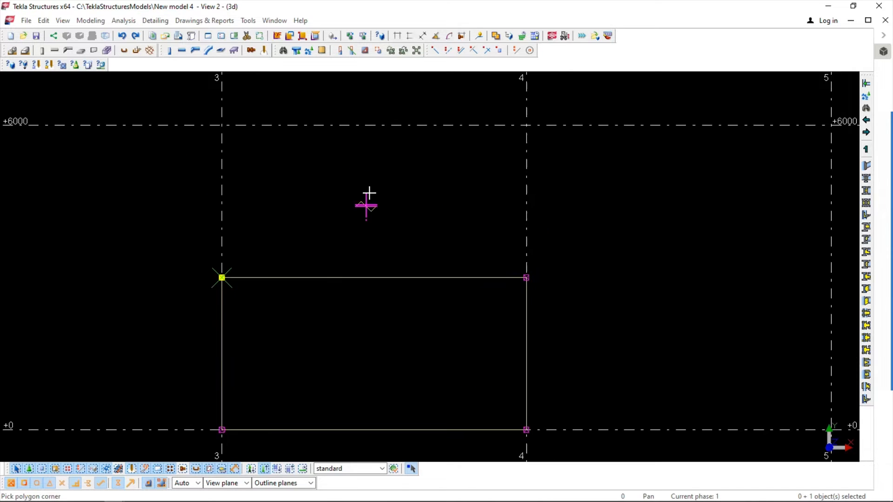
left_click(159, 23)
left_click(183, 171)
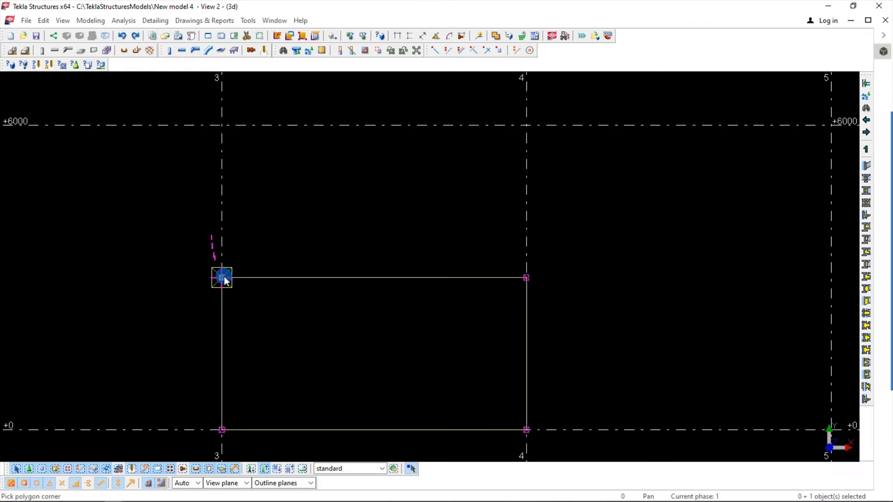
left_click(223, 278)
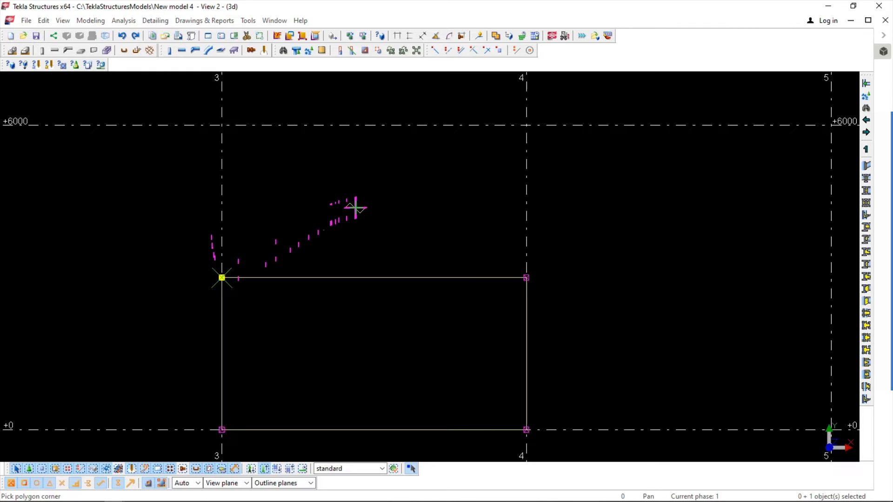
left_click(526, 278)
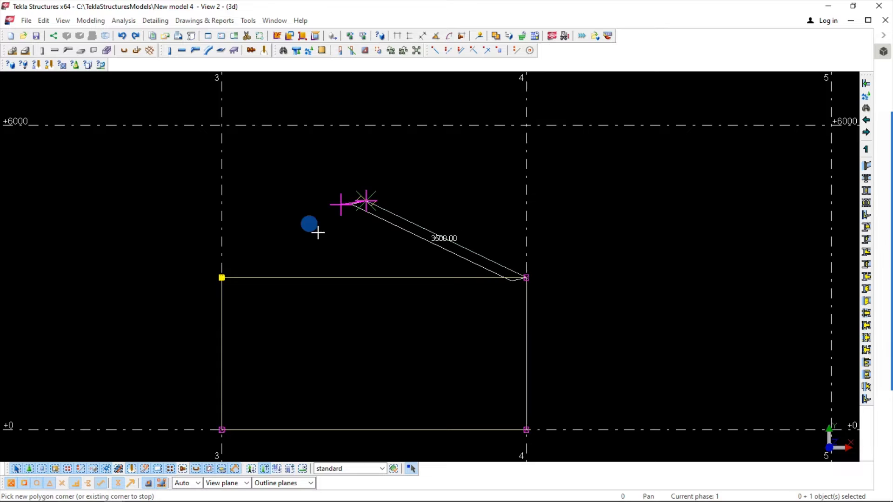
left_click(222, 278)
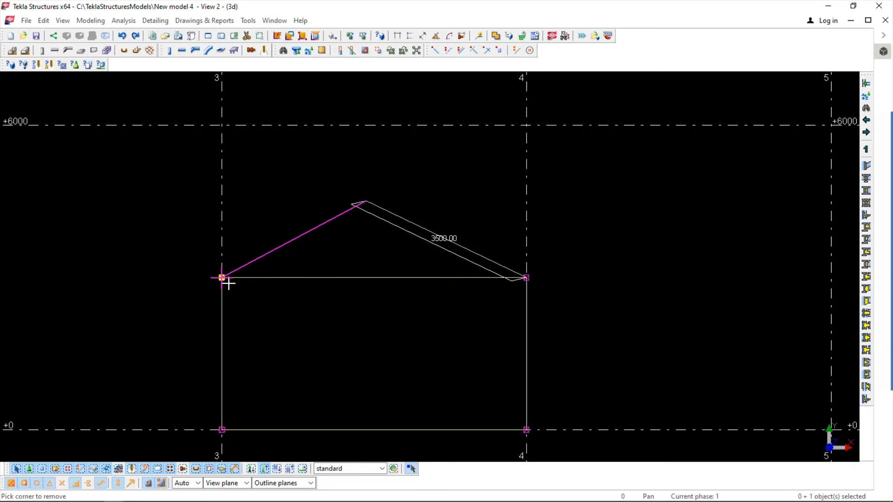
left_click(222, 278)
left_click(378, 263)
middle_click_drag(316, 241, 309, 241)
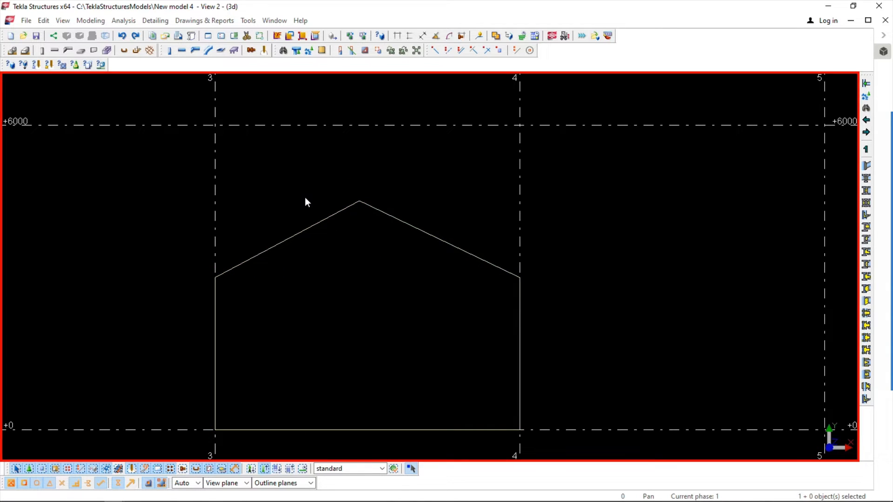
- Undo the previous peak and reshape the plate's upper edge into a new peak, its side from grid 3 about 3000 mm long
key("ctrl+z")
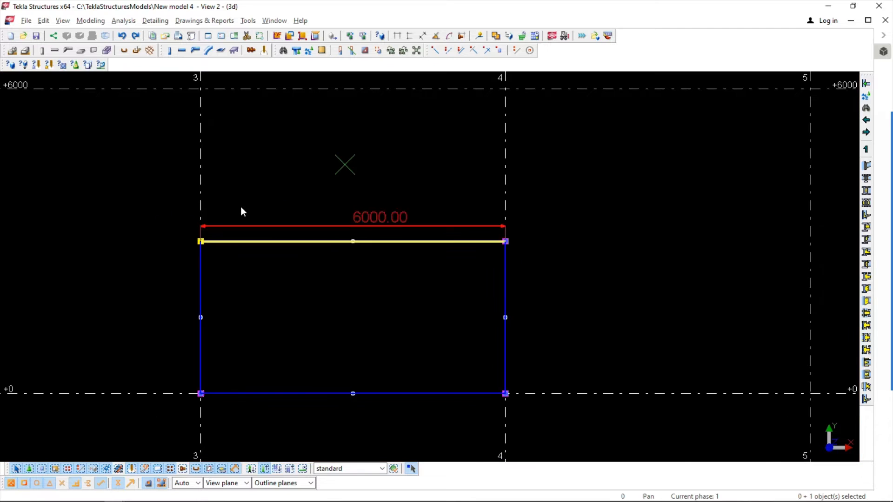
left_click(155, 21)
left_click(177, 171)
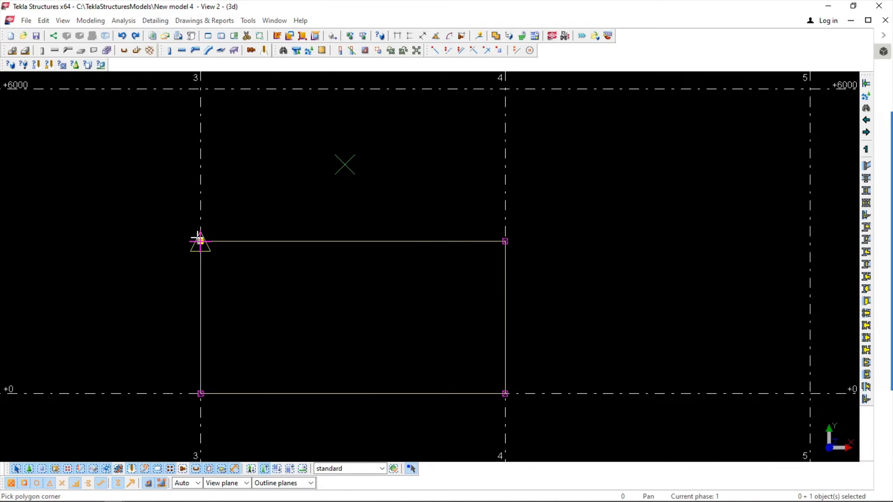
left_click(200, 241)
left_click(331, 161)
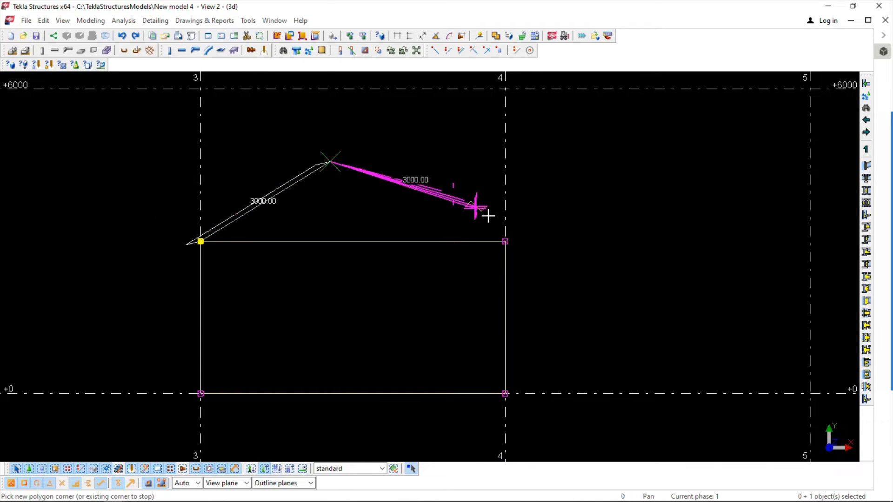
left_click(505, 241)
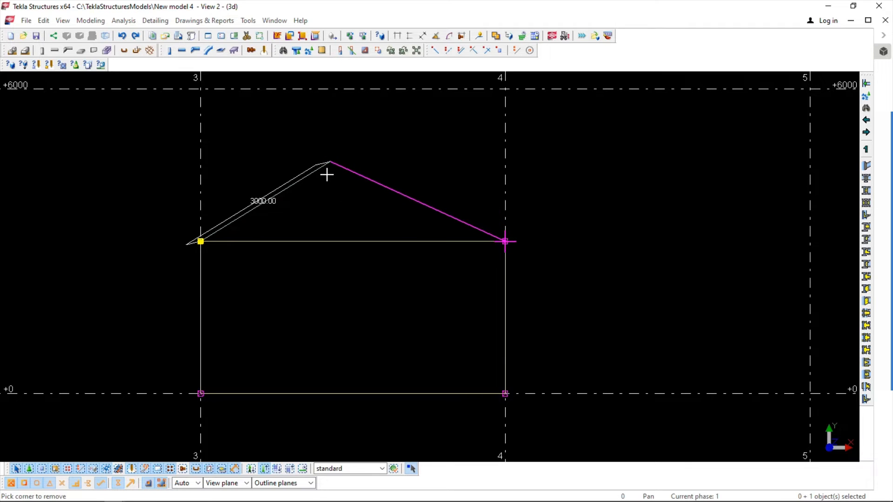
middle_click(415, 158)
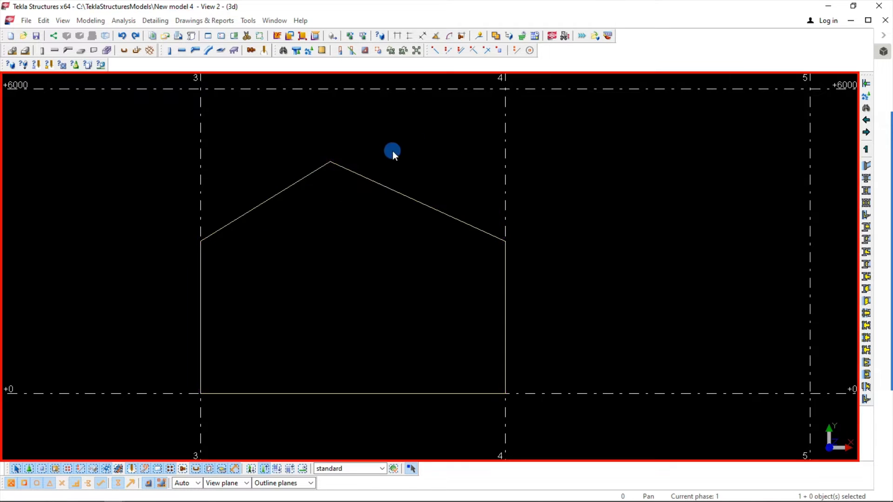
- Modify the plate's polygon to run straight between its upper corners on grid lines 3 and 4, removing the peak corner
mouse_move(392, 150)
middle_mouse_down()
mouse_move(482, 156)
mouse_move(479, 168)
middle_mouse_up()
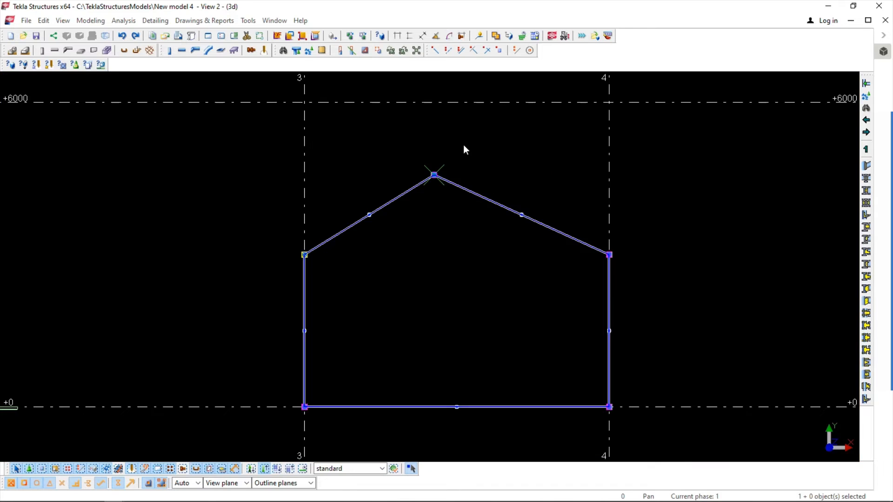
scroll(464, 147, "up", 2)
left_click(419, 190)
mouse_move(483, 165)
middle_mouse_down()
mouse_move(446, 114)
mouse_move(475, 137)
mouse_move(473, 173)
middle_mouse_up()
right_click(527, 156)
left_click(577, 221)
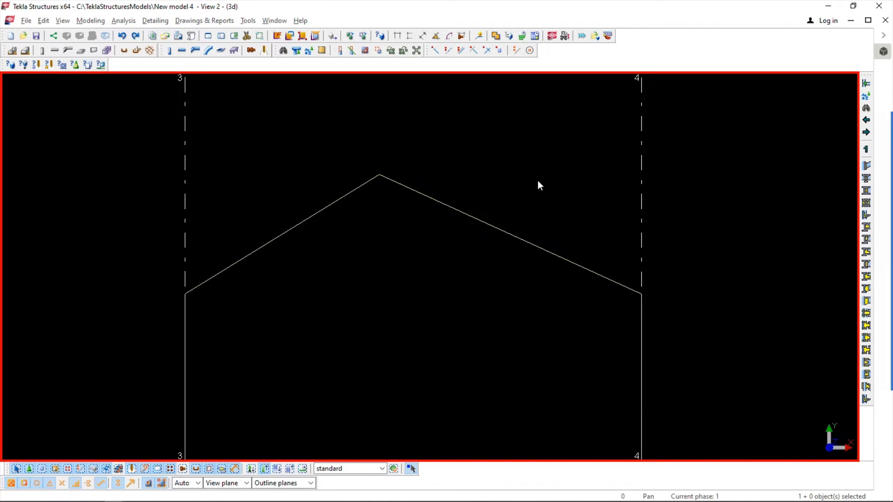
left_click_drag(284, 142, 484, 205)
middle_click_drag(462, 193, 438, 193)
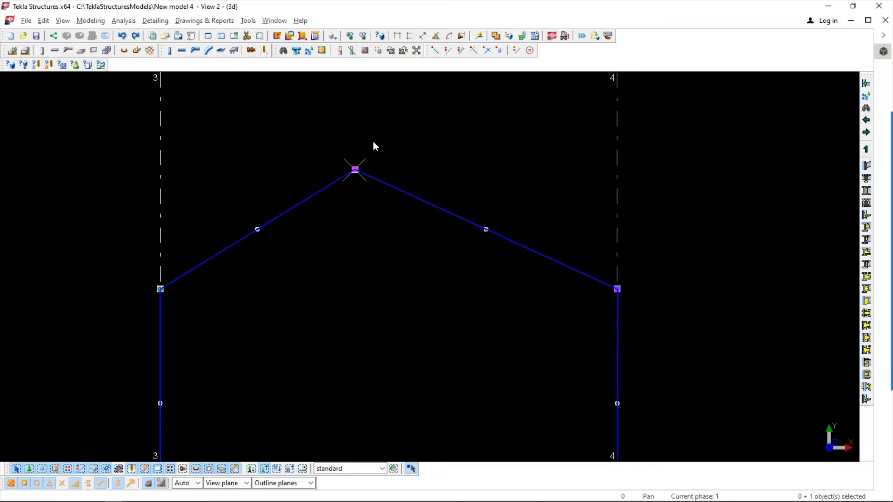
left_click(156, 21)
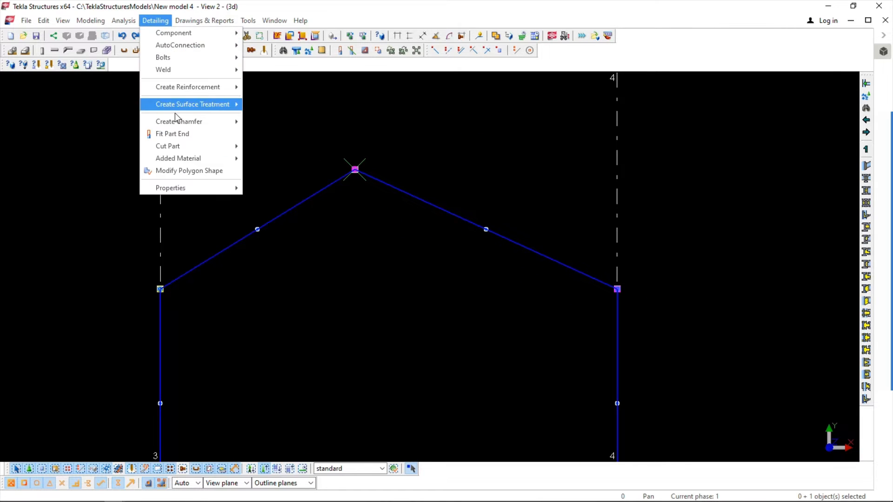
left_click(183, 170)
left_click(160, 289)
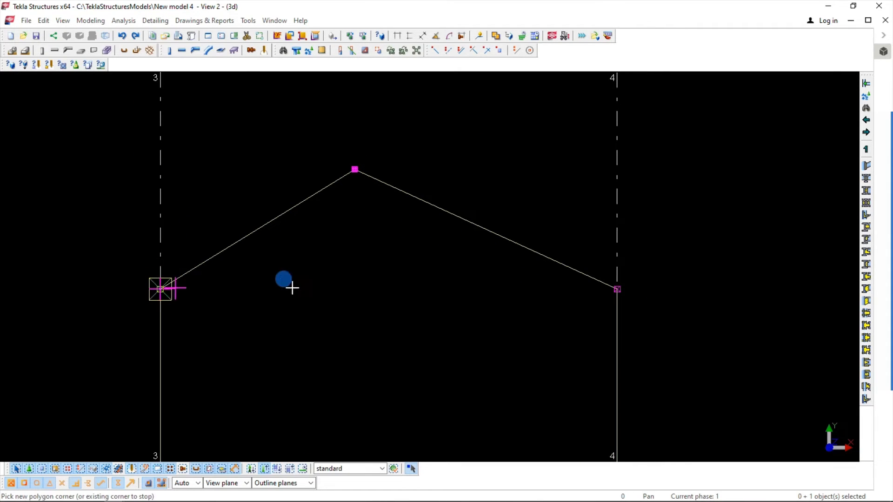
left_click(617, 289)
left_click(356, 169)
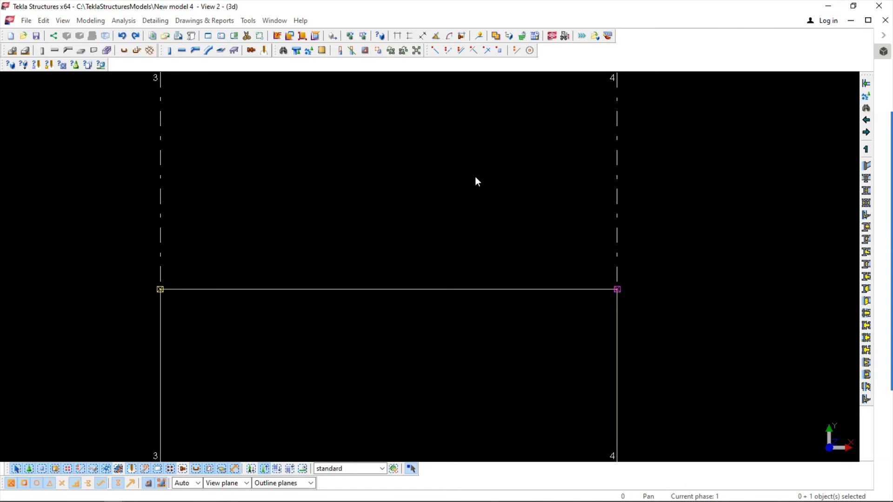
- Undo the removal of the plate's peak corner
scroll(441, 187, "down", 4)
scroll(487, 187, "up", 3)
middle_click_drag(473, 189, 573, 251)
key("ctrl+z")
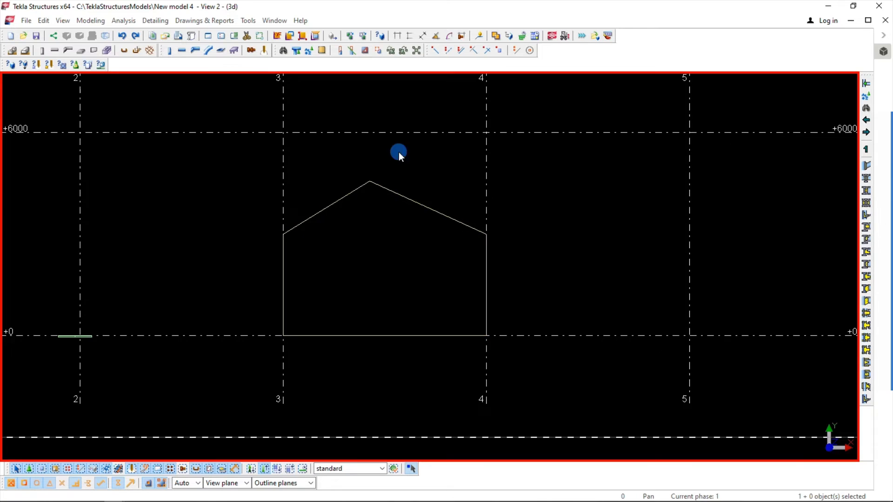
left_click(365, 205)
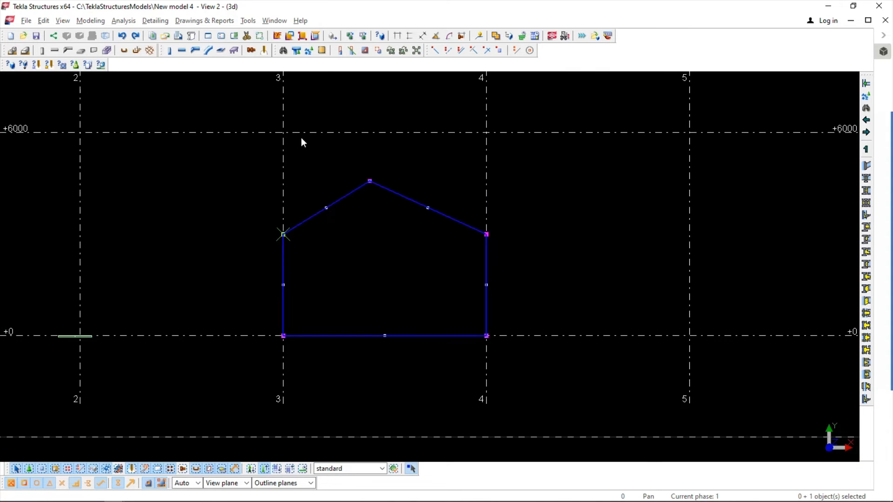
left_click(165, 26)
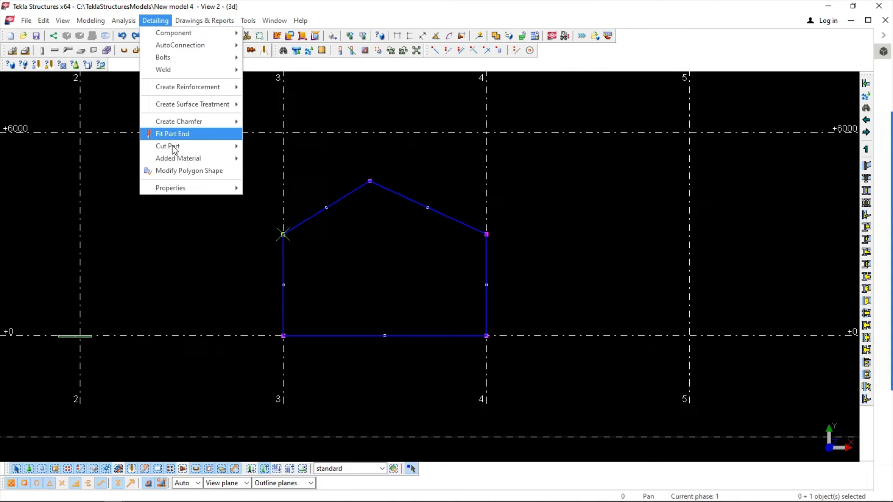
left_click(170, 171)
scroll(540, 245, "up", 2)
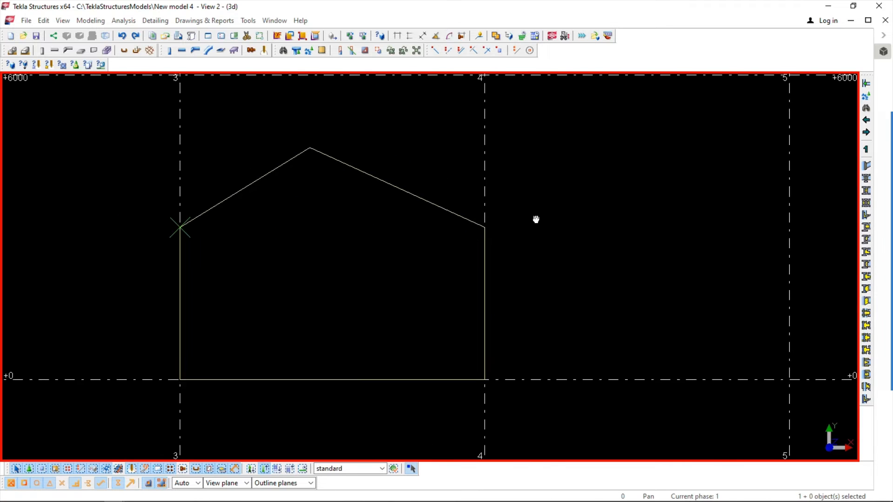
- Modify the plate's polygon from the peak straight to the lower grid 4 corner, removing its upper corner on grid 4
left_click(449, 210)
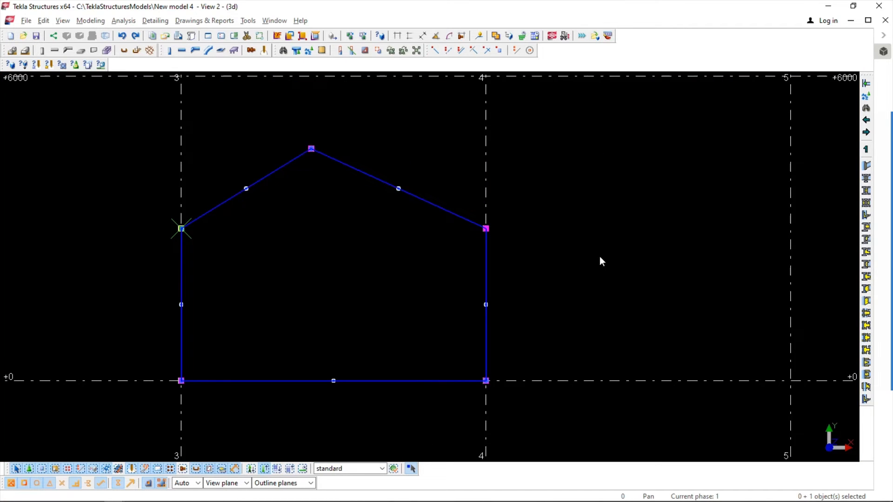
left_click(155, 20)
left_click(188, 158)
left_click(319, 170)
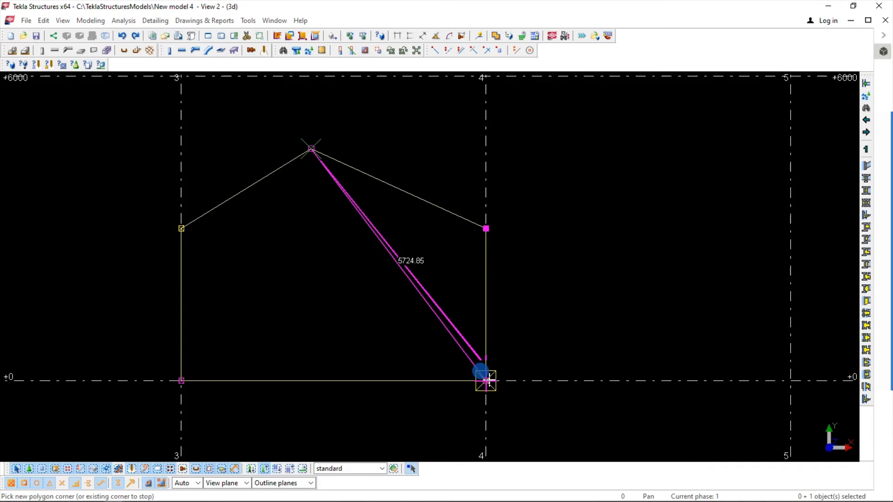
left_click(487, 380)
left_click(488, 227)
left_click(595, 221)
- Modify the plate's polygon from the upper grid 3 corner straight to the lower grid 4 corner, removing the peak corner
middle_click_drag(562, 261, 641, 248)
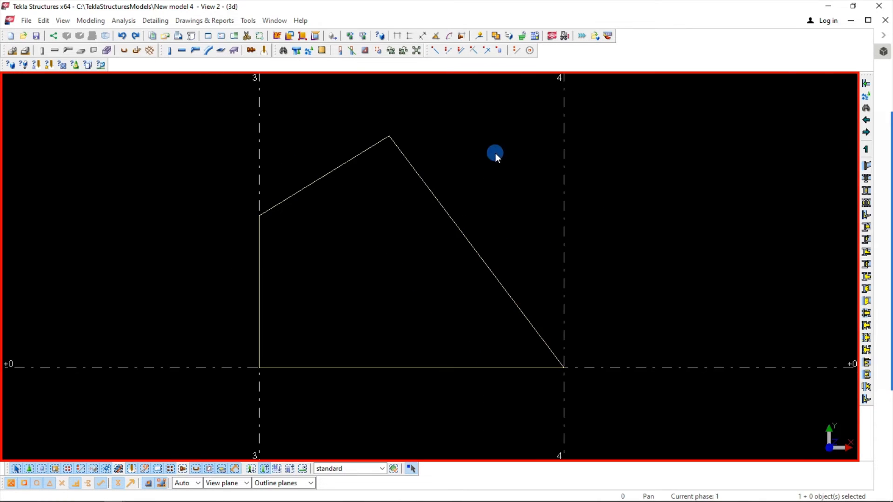
left_click(437, 218)
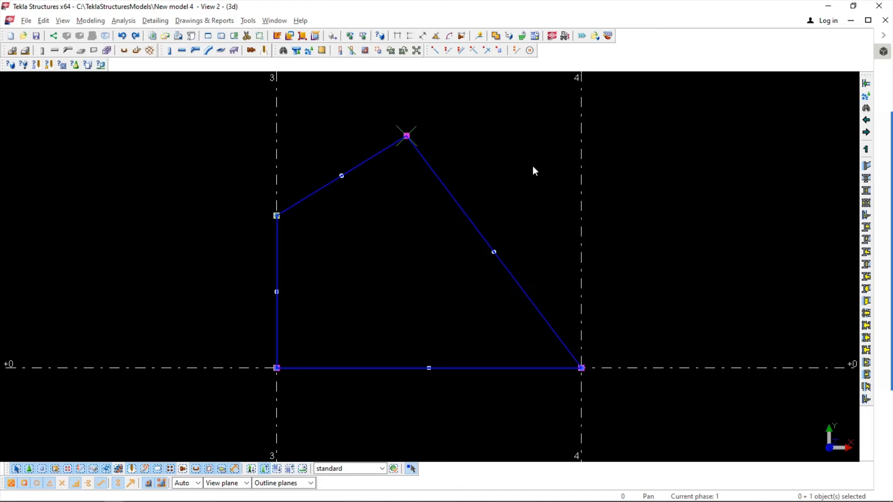
left_click(158, 21)
left_click(175, 172)
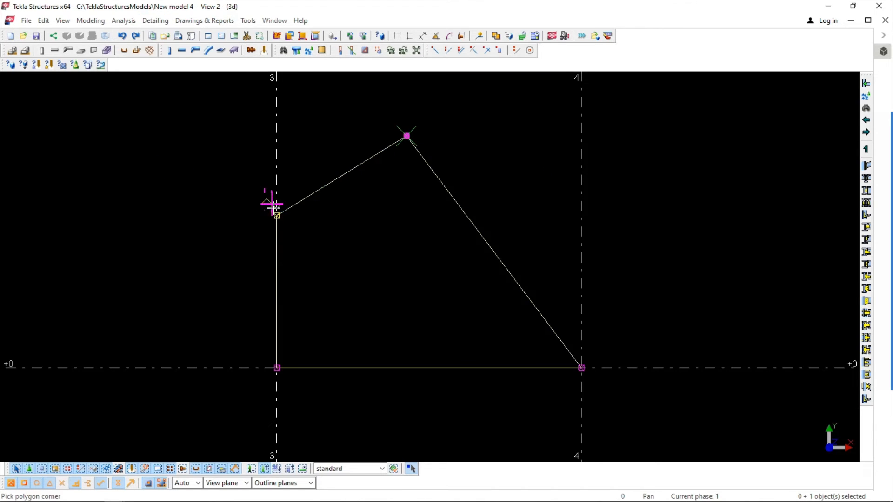
left_click(278, 217)
left_click(553, 320)
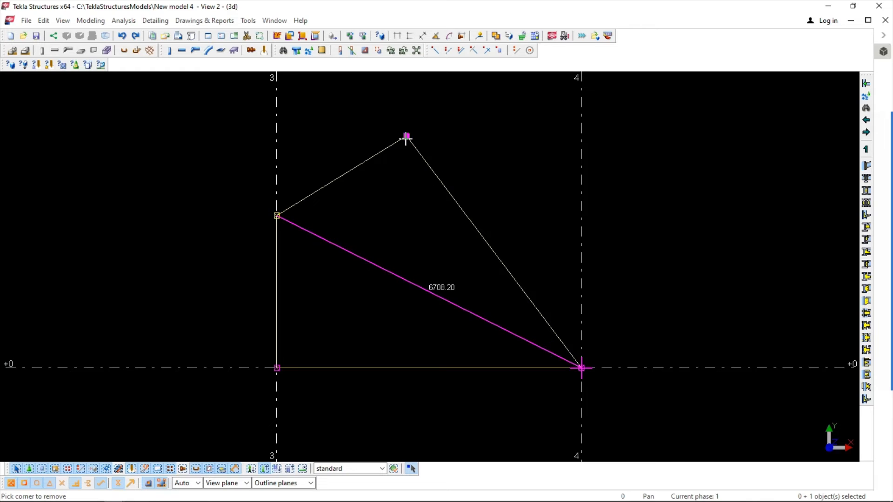
left_click(406, 136)
- Try to add two new corners between the plate's upper grid 3 and lower grid 4 corners, with first two sides about 3000 mm each
left_click_drag(217, 164, 353, 244)
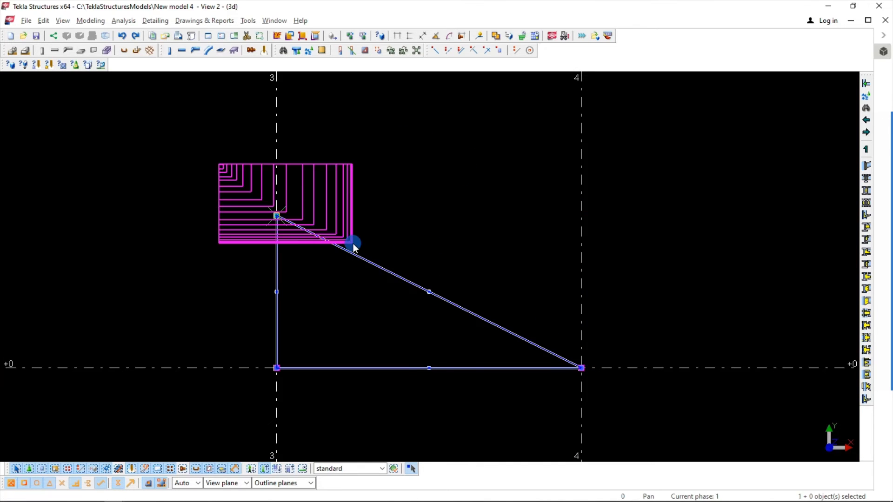
left_click(145, 21)
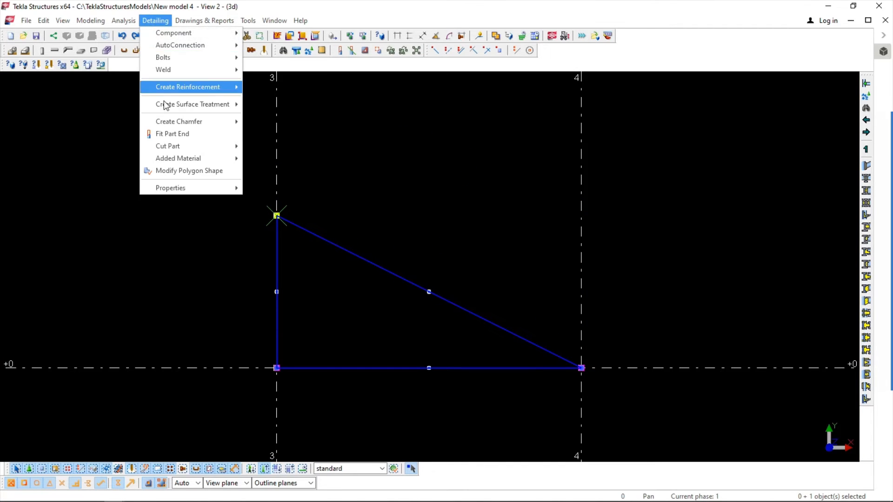
left_click(175, 170)
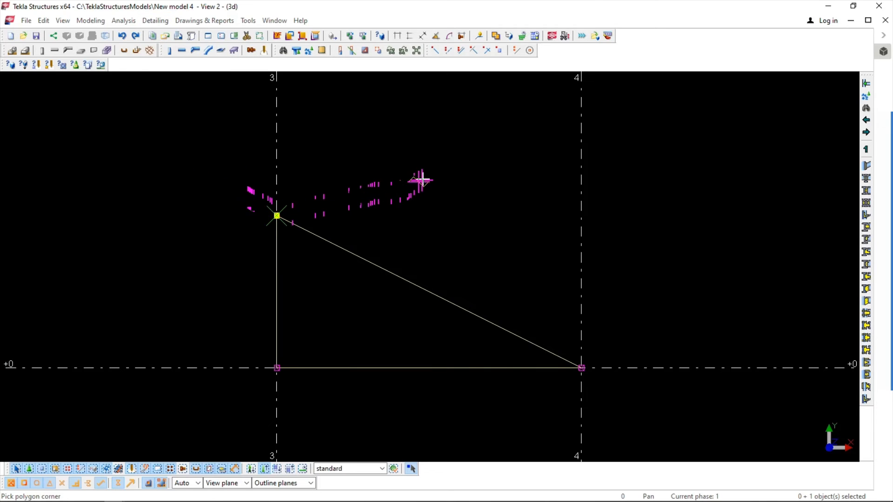
left_click(277, 216)
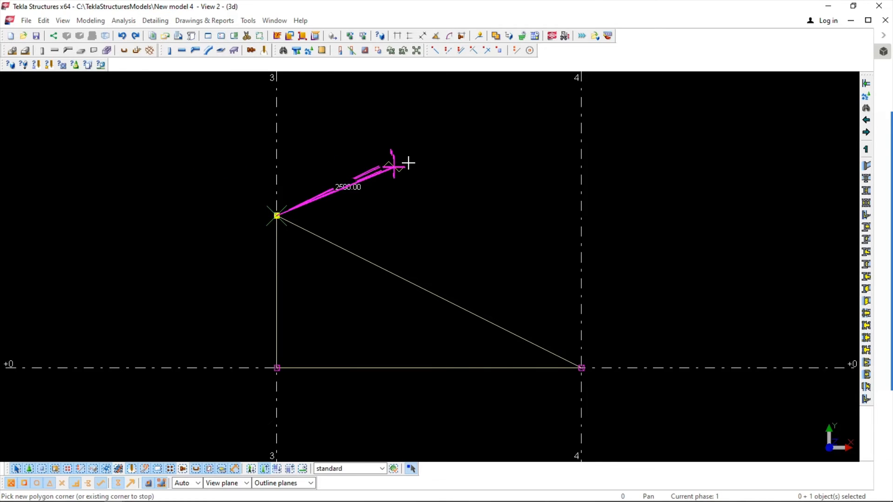
left_click(409, 159)
left_click(552, 227)
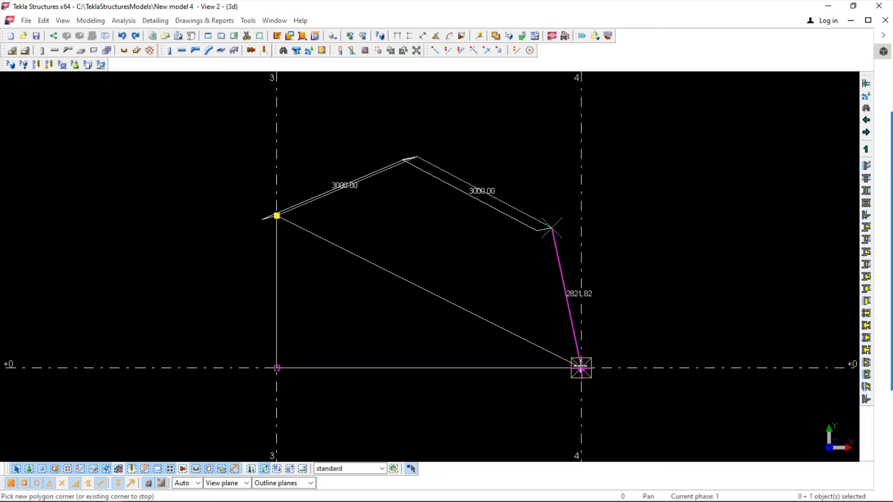
left_click(580, 368)
left_click(277, 217)
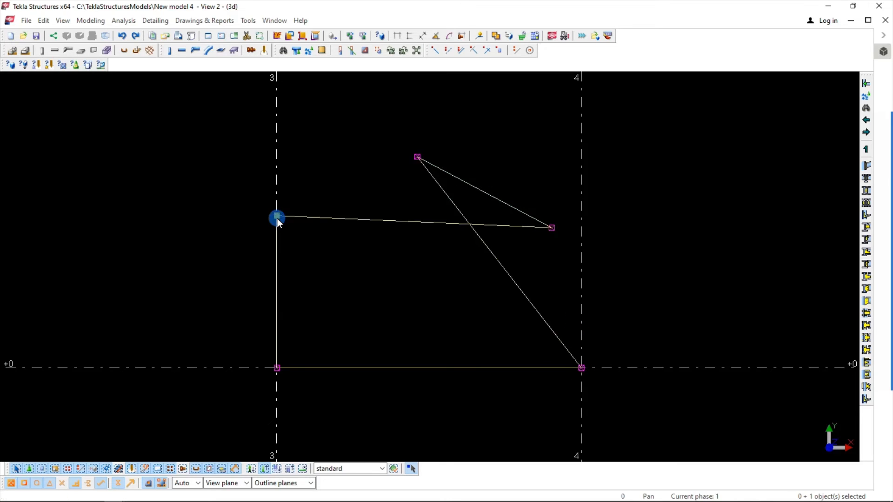
middle_click(411, 220)
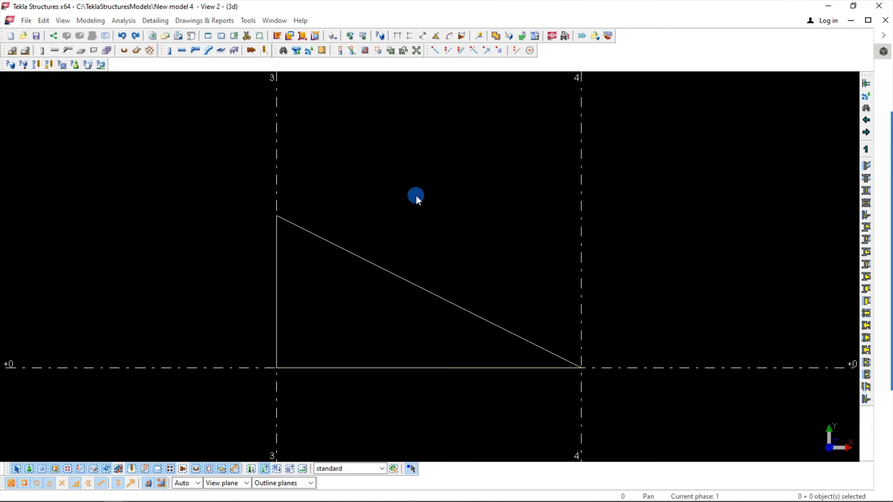
- Add one new corner to the plate's sloped edge between grid lines 3 and 4, about 3500 mm from the upper grid 3 corner
left_click(155, 21)
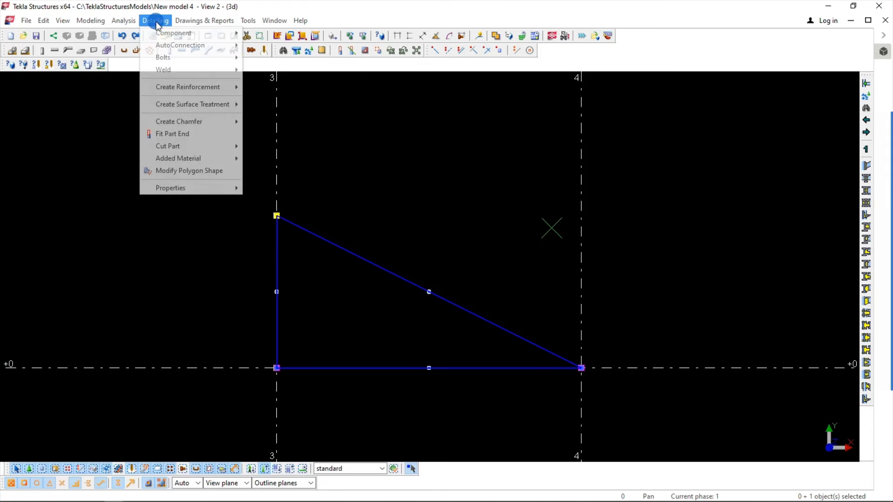
left_click(178, 169)
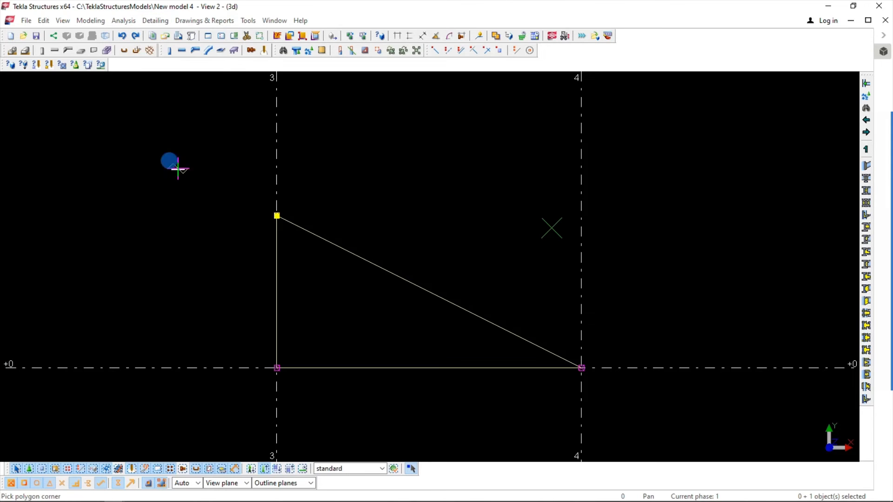
left_click(276, 216)
left_click(449, 177)
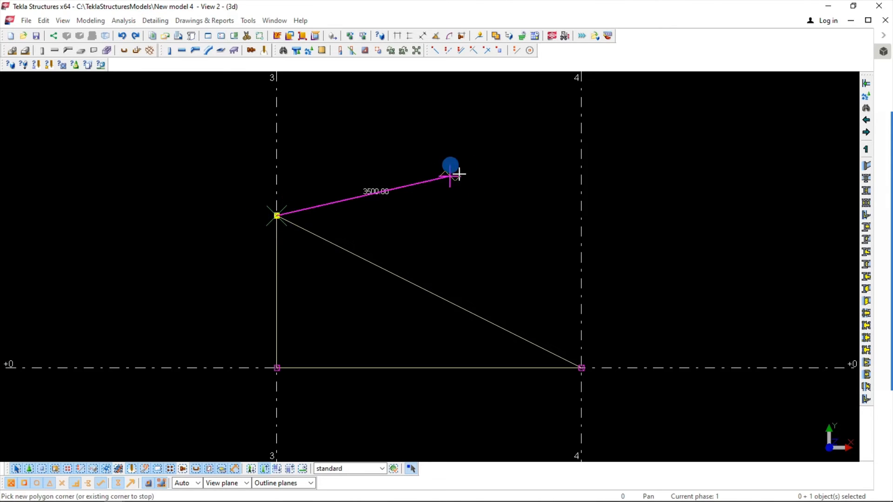
left_click(581, 368)
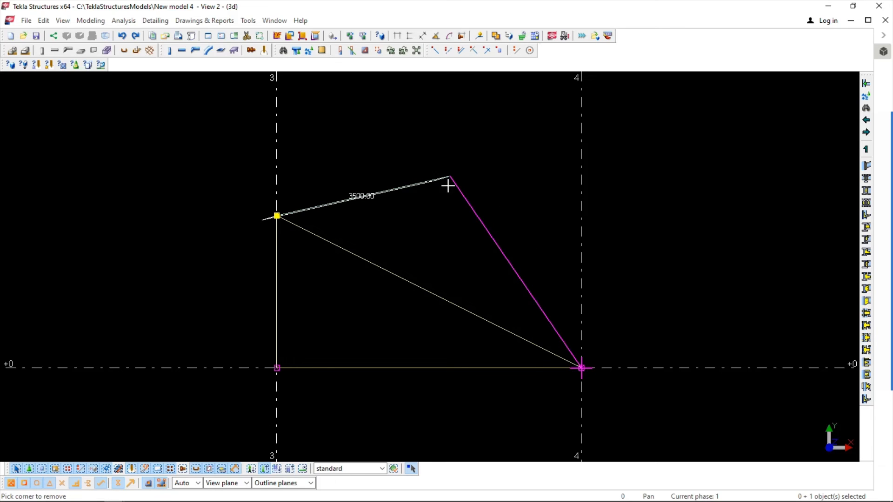
left_click(278, 215)
middle_click_drag(561, 262, 564, 235)
- Finish adding the corner by replacing the plate's old straight sloped edge between grid lines 3 and 4, and select the reshaped plate
left_click(405, 218)
left_click_drag(164, 264, 420, 407)
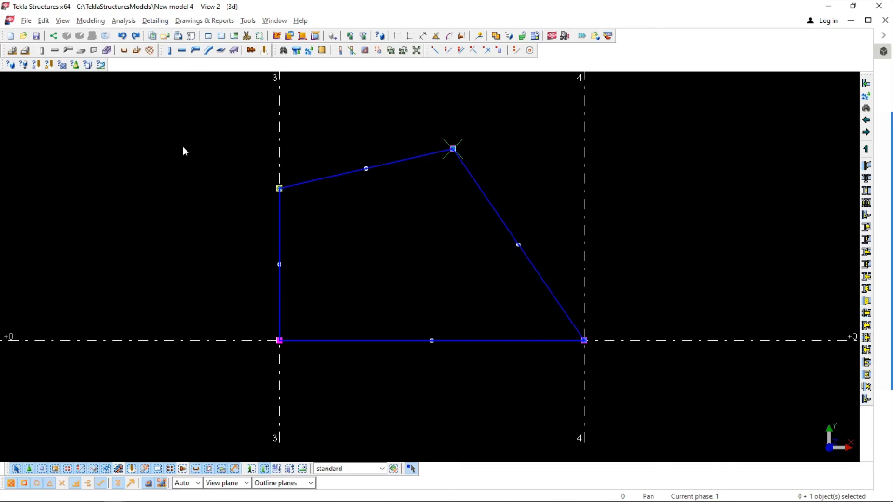
left_click(337, 172)
left_click_drag(156, 290, 394, 409)
- Modify the plate's polygon from the upper grid 3 corner straight to the lower grid 4 corner, removing the lower grid 3 corner
left_click(156, 21)
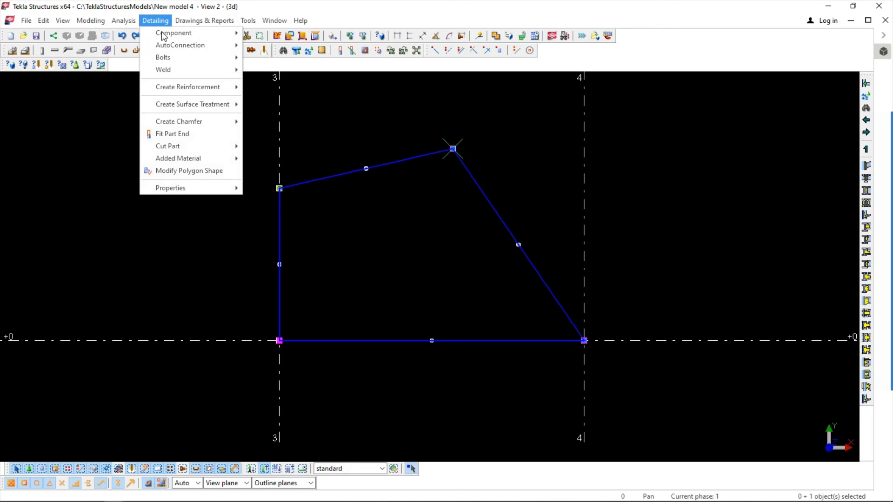
left_click(180, 172)
left_click(285, 192)
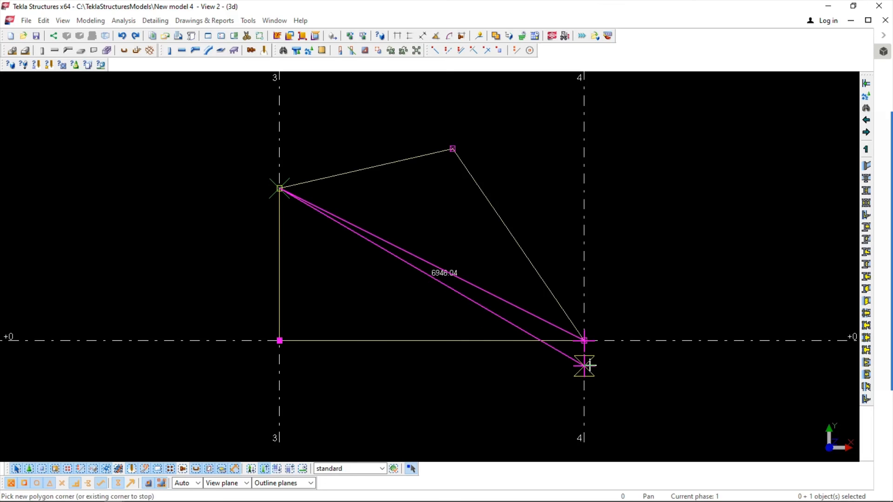
left_click(584, 341)
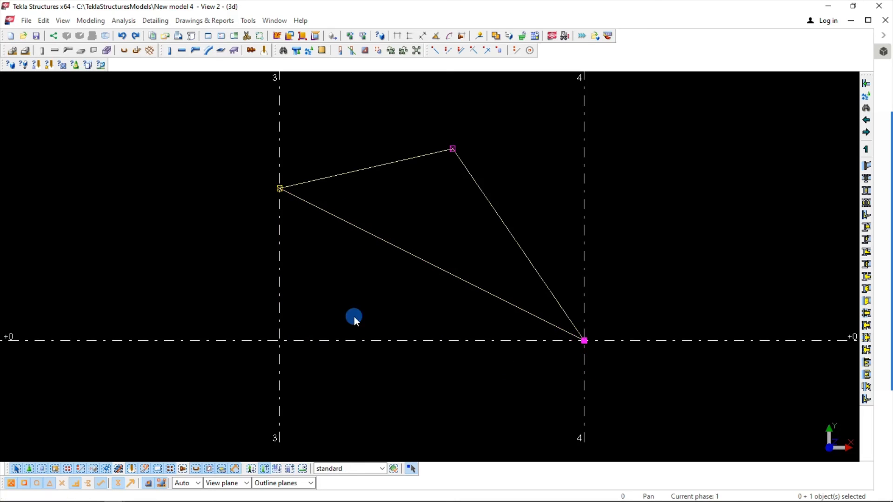
right_click(512, 163)
left_click(557, 229)
- Examine the triangular plate in the 3D view, View 1, and redraw that view
left_click(274, 20)
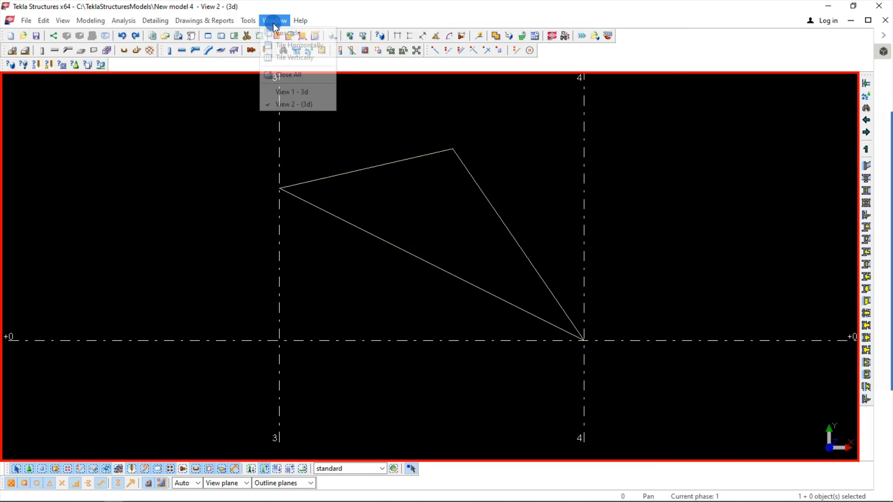
left_click(297, 91)
right_click(479, 193)
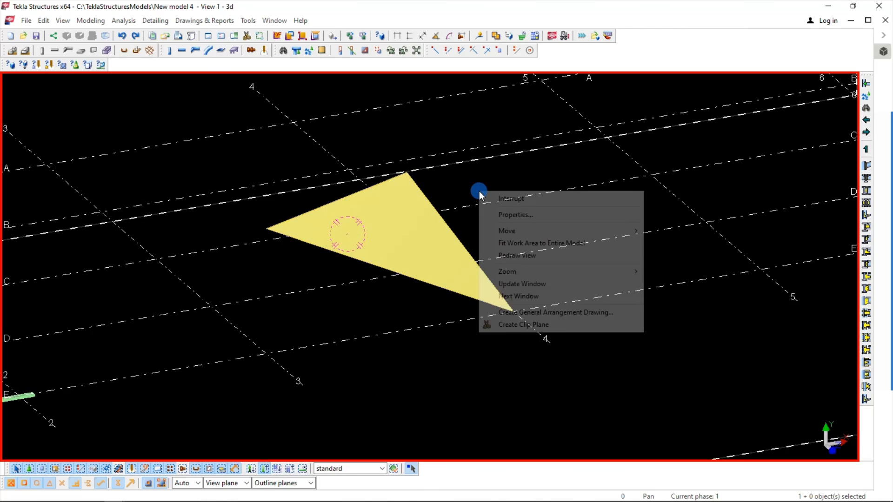
left_click(511, 255)
- In View 2, cut a five-sided polygon opening inside the triangular plate, with sides of about 1000, 1400, 900 and 1300 mm
left_click(274, 20)
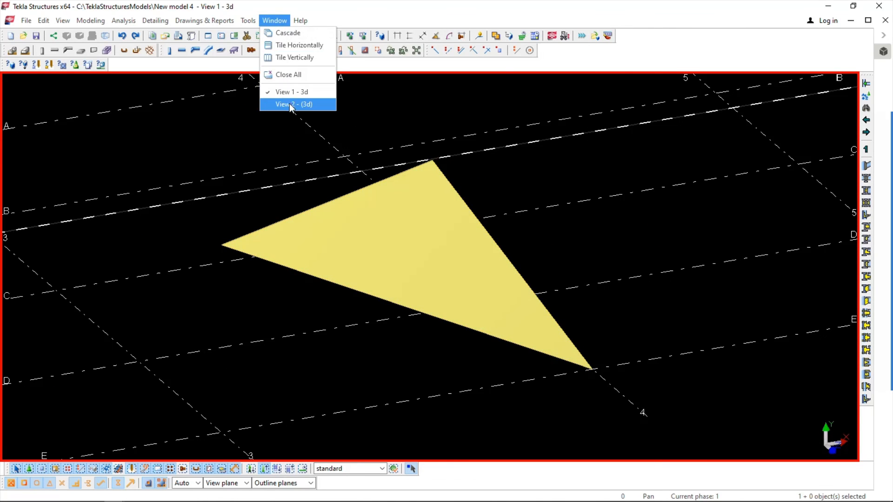
left_click(291, 103)
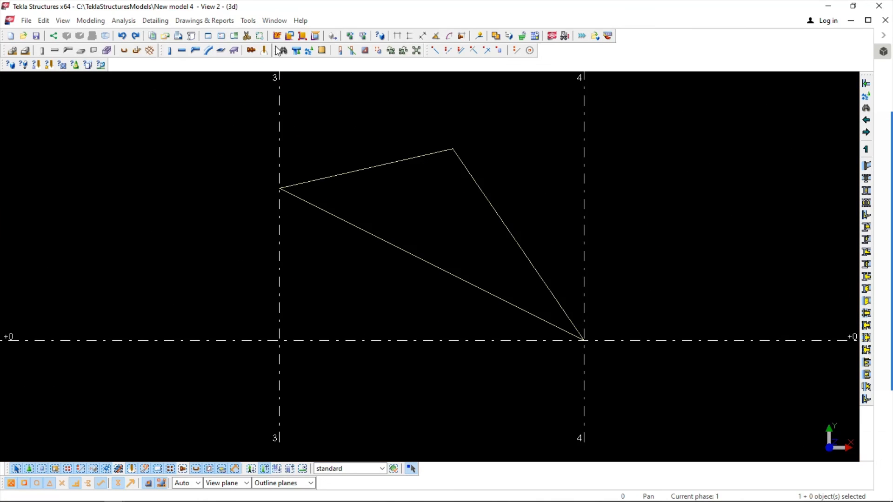
left_click(366, 51)
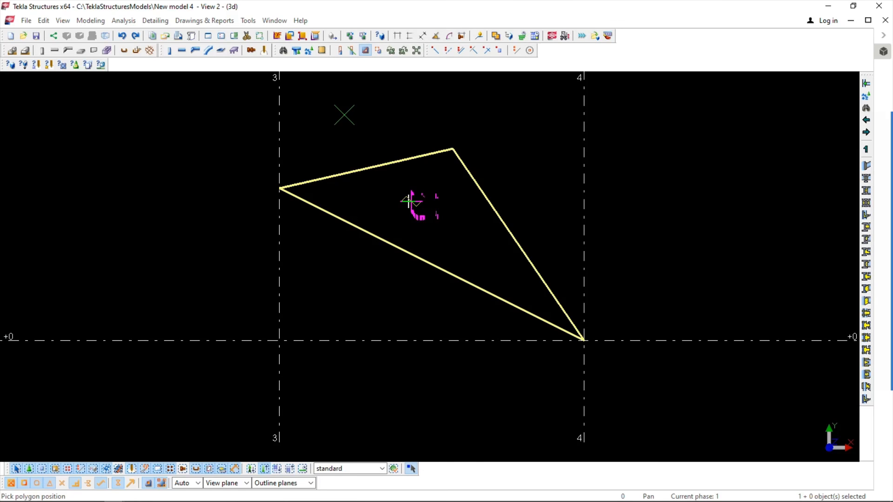
scroll(409, 200, "up", 2)
left_click(342, 201)
left_click(416, 176)
left_click(500, 239)
left_click(535, 298)
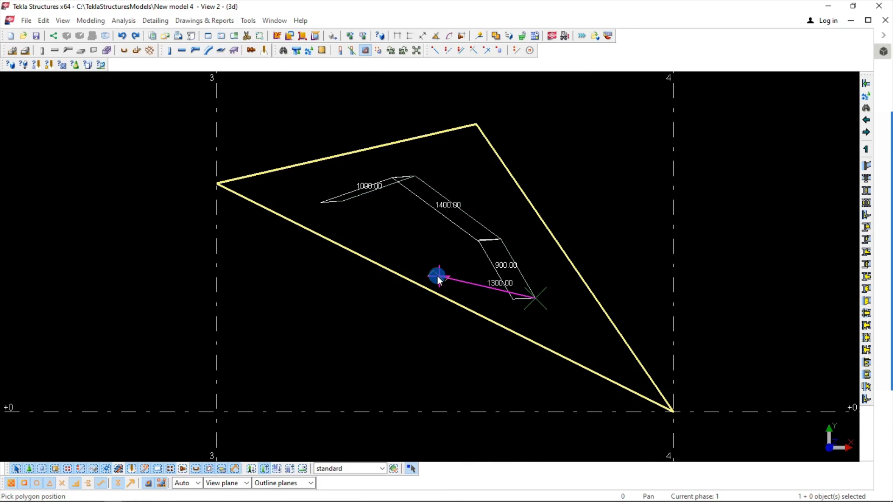
left_click(439, 278)
middle_click(574, 169)
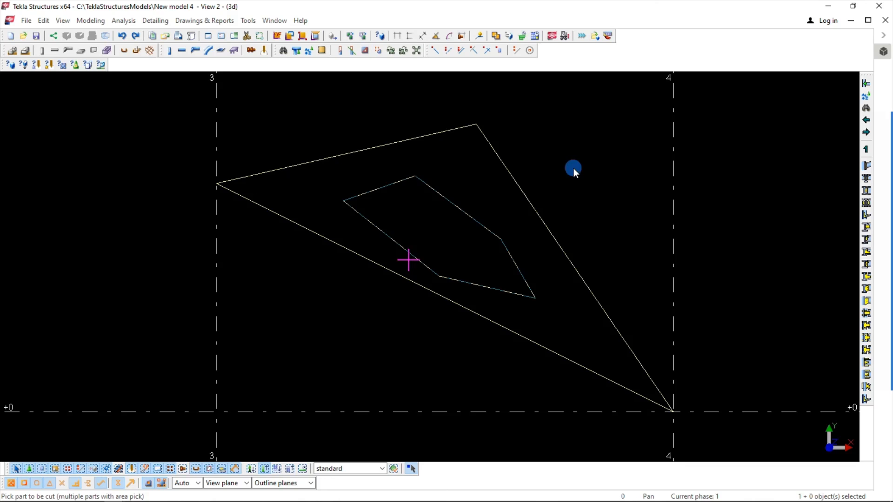
- Inspect the plate's polygon opening from different angles in the 3D view, View 1
left_click(274, 20)
left_click(297, 90)
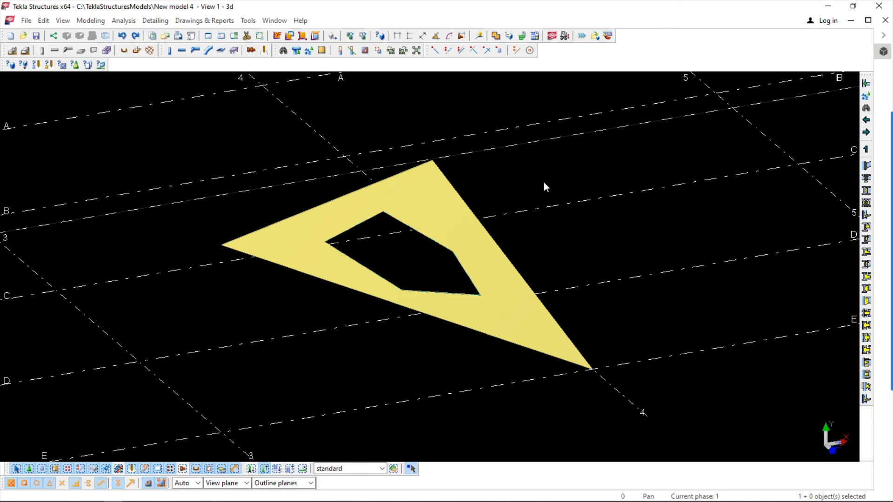
middle_click_drag(543, 182, 380, 273)
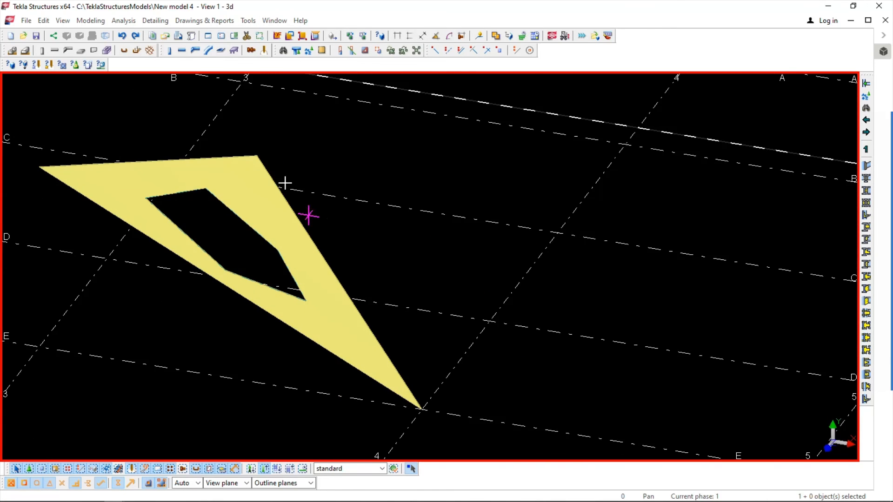
middle_click_drag(284, 183, 359, 194, "ctrl")
scroll(398, 235, "up", 2)
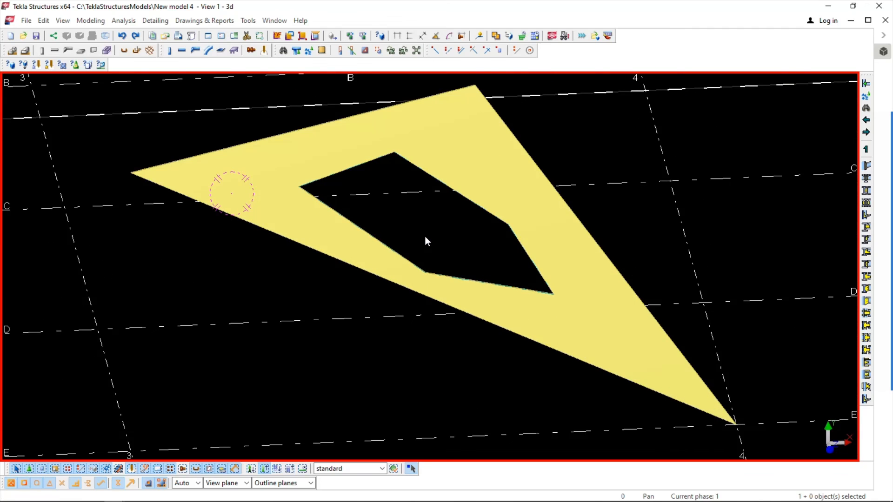